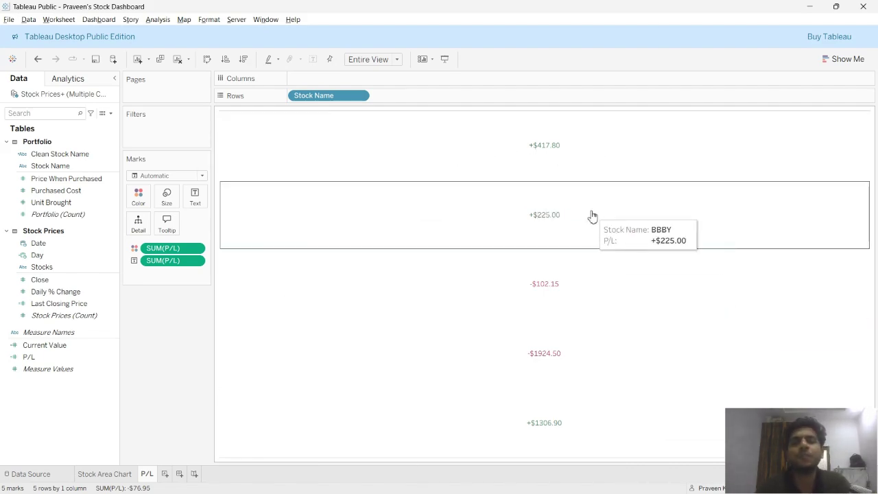
# Open a blank Notepad document and reposition its window over the worksheet
pyautogui.press('super')
pyautogui.write('note')
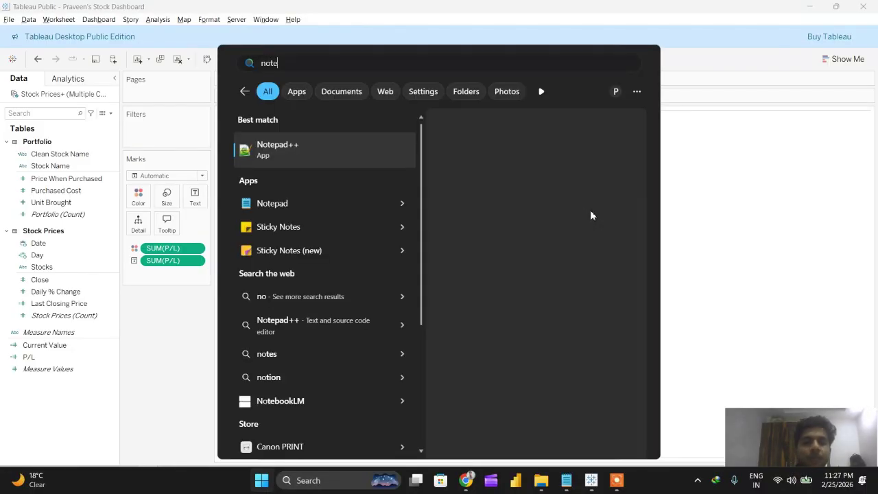
pyautogui.click(284, 202)
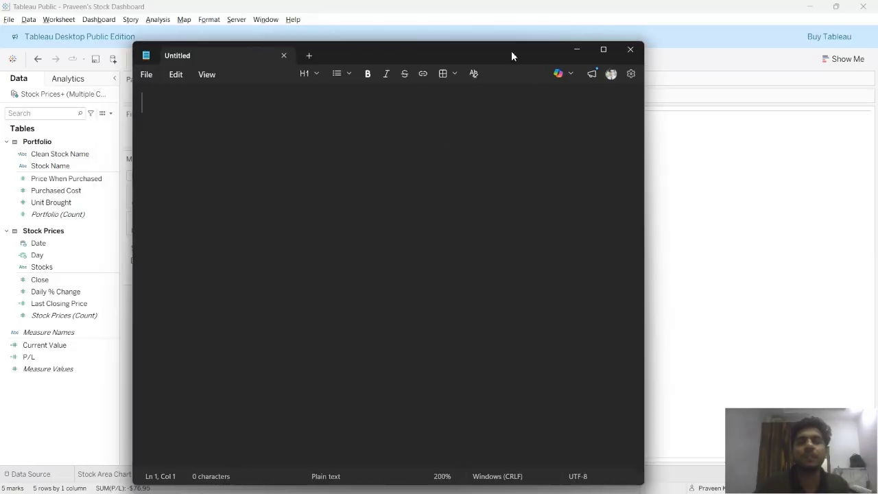
pyautogui.moveTo(514, 54); pyautogui.dragTo(556, 48)
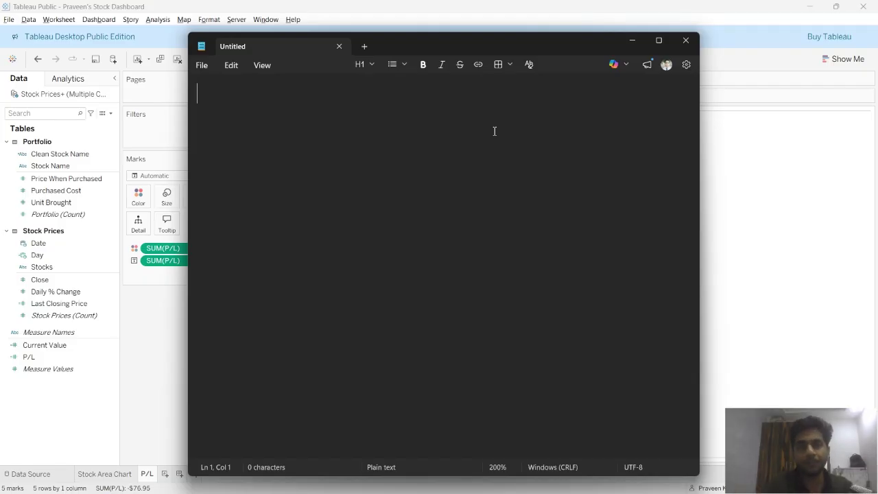
# Write the note line "Last Closing Price - MAX(Date) --- Close Price"
pyautogui.write('Last Cl')
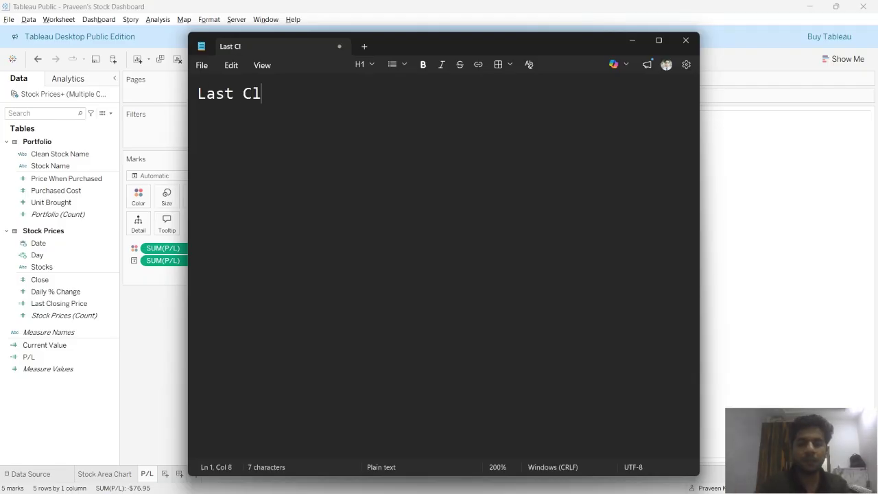
pyautogui.write('osing R')
pyautogui.press('BackSpace')
pyautogui.write('P')
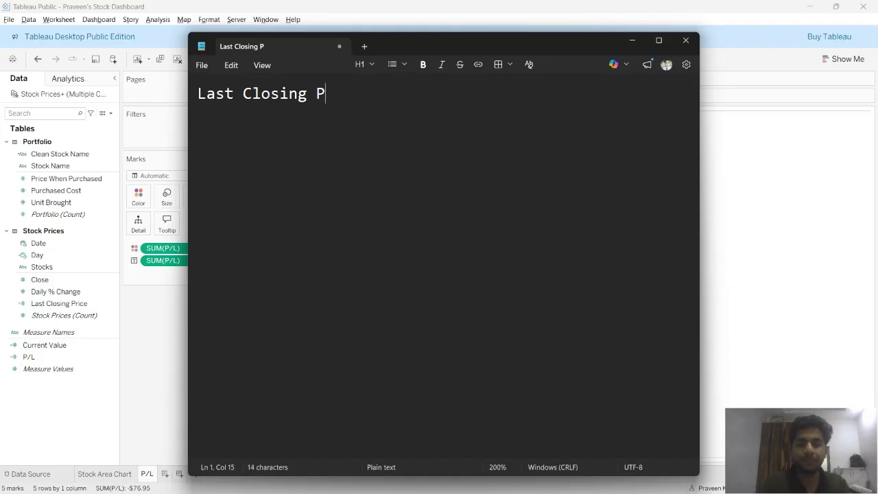
pyautogui.write('rice - ')
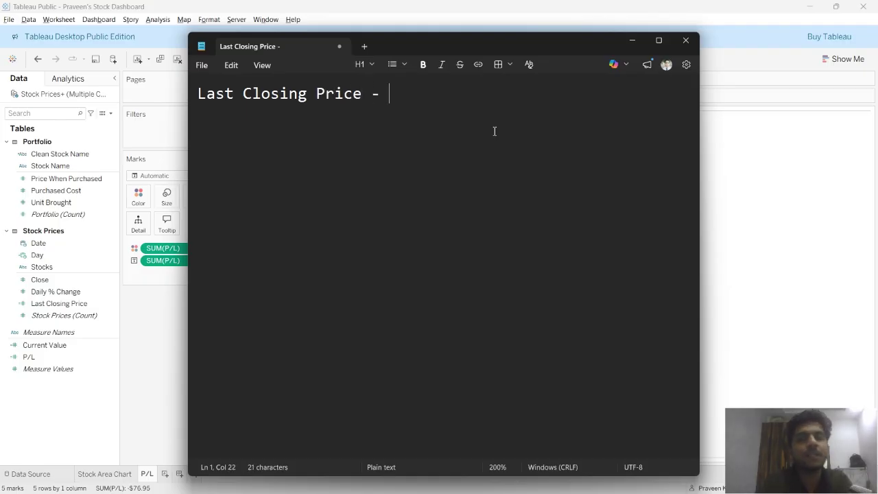
pyautogui.write('MAX(D')
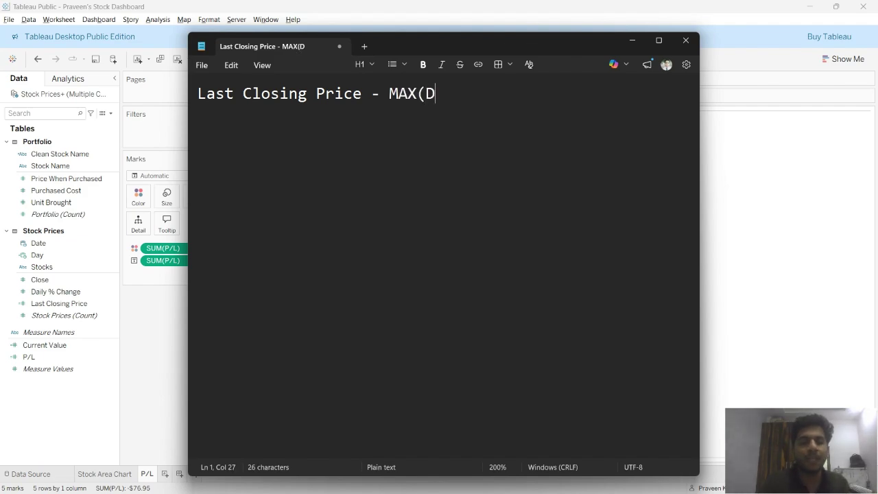
pyautogui.write('ate) ')
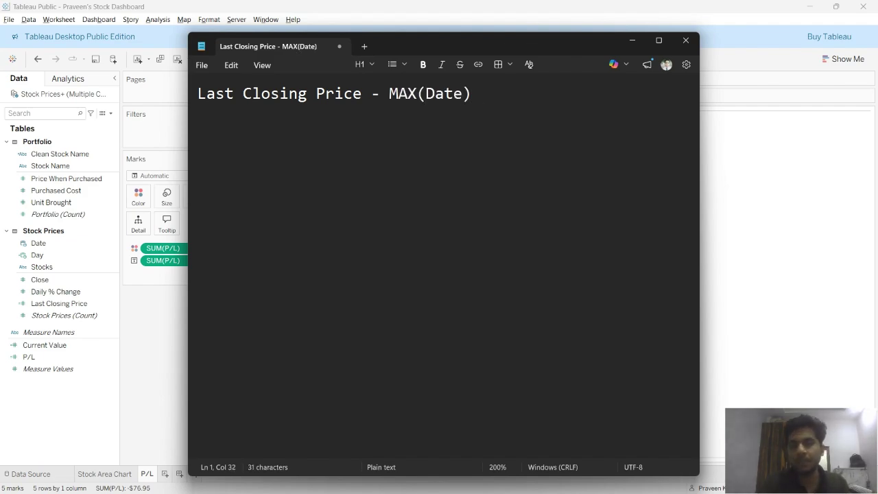
pyautogui.write('---')
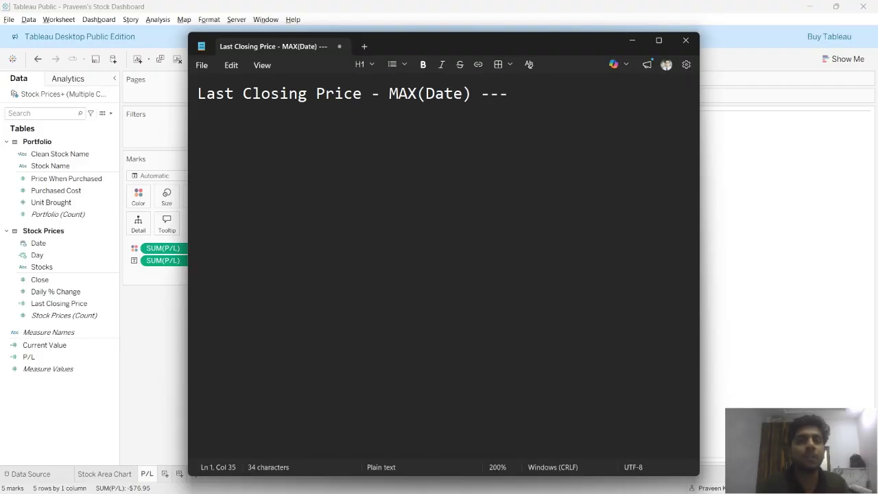
pyautogui.write(' C')
pyautogui.press('BackSpace')
pyautogui.write('Close Price')
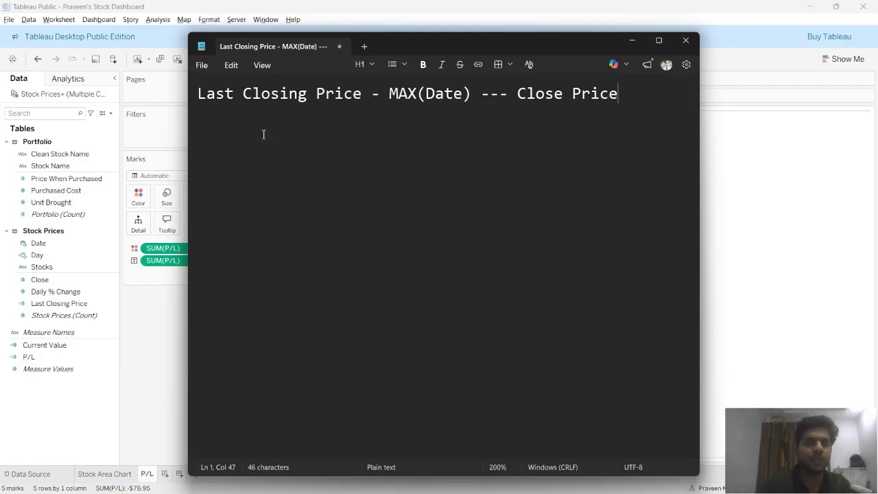
# Start a second note line "Current Price ->" after a blank line, and change the first line's dash to "->"
pyautogui.press('Return')
pyautogui.press('Return')
pyautogui.write('Cur')
pyautogui.write('rent Price')
pyautogui.write(' --')
pyautogui.write('>')
pyautogui.click(382, 94)
pyautogui.write('>')
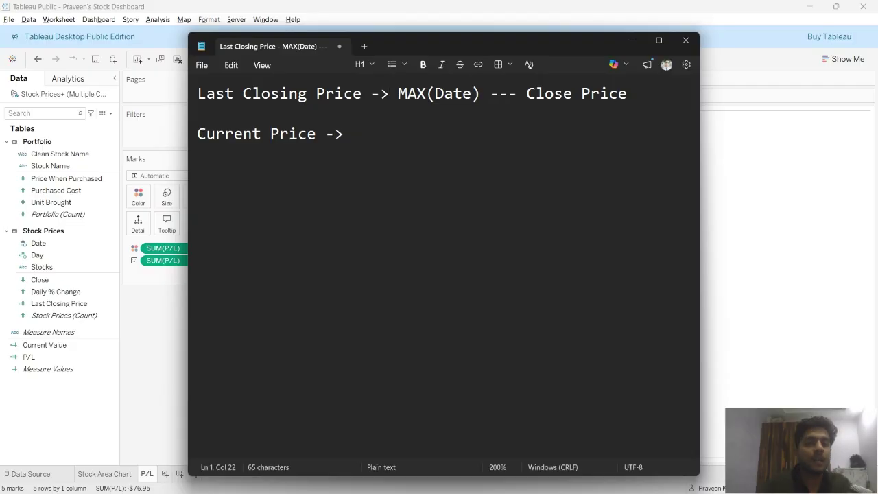
# Complete the Current Price line with the formula "Last Closing Price * Unit Brought"
pyautogui.click(358, 131)
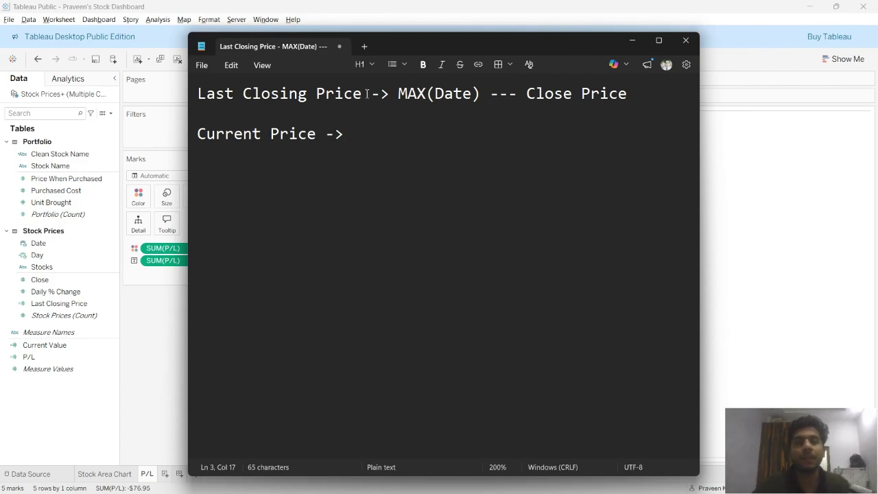
pyautogui.moveTo(362, 97); pyautogui.dragTo(196, 96)
pyautogui.hotkey('ctrl', 'c')
pyautogui.click(376, 131)
pyautogui.hotkey('ctrl', 'v')
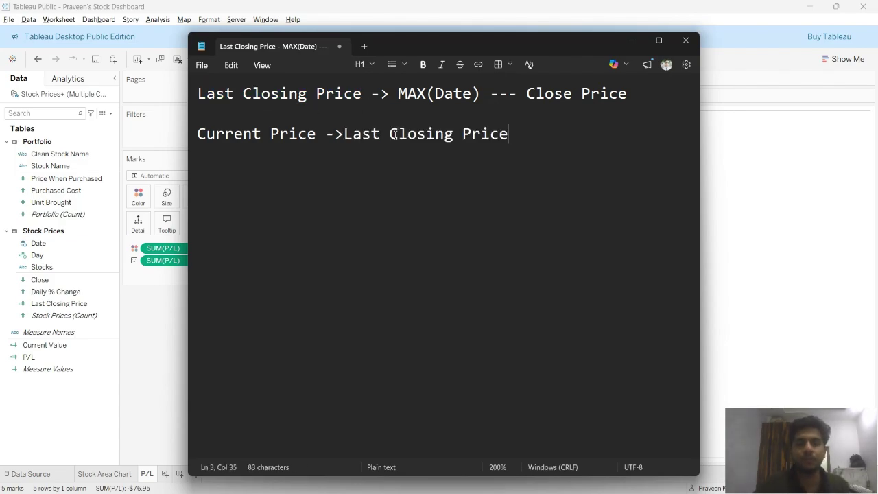
pyautogui.write('* Unit Purchased')
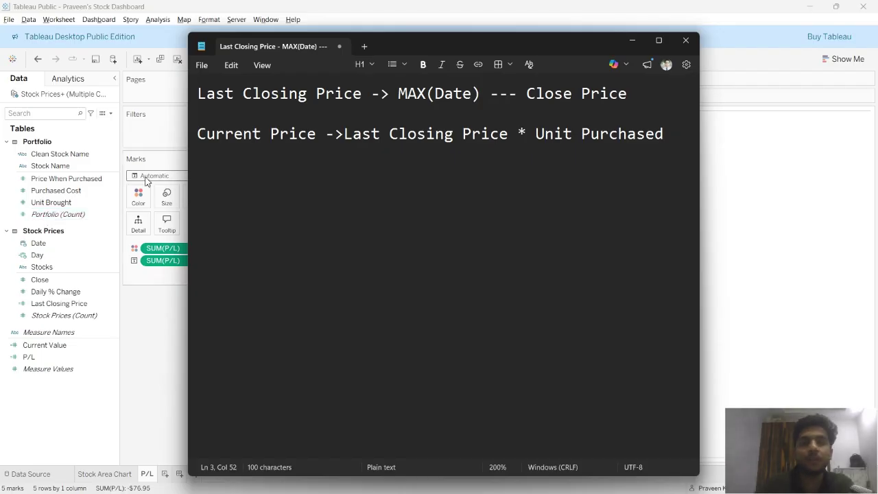
pyautogui.moveTo(582, 133); pyautogui.dragTo(669, 135)
pyautogui.write('Brought')
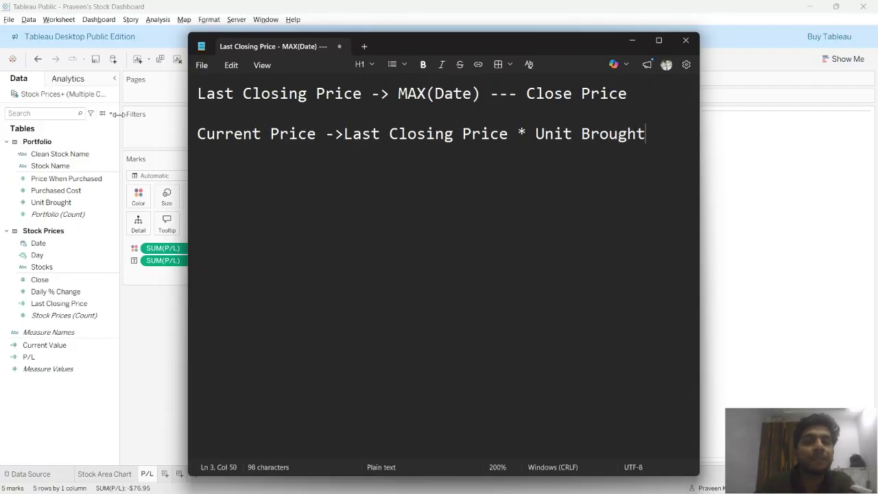
# Add a third note line reading "P/L -> Current Price - Purchased Cost", separated by a blank line
pyautogui.press('Return')
pyautogui.press('Return')
pyautogui.write('P/L ->')
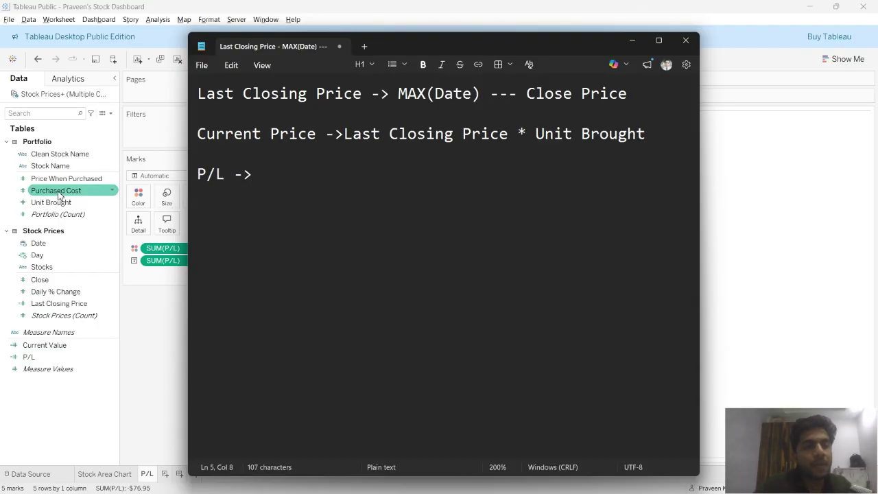
pyautogui.moveTo(315, 137); pyautogui.dragTo(198, 135)
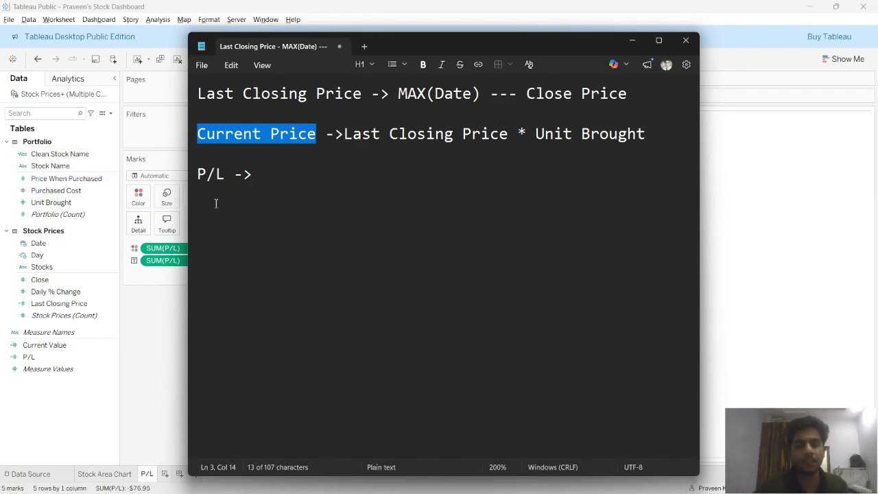
pyautogui.click(273, 179)
pyautogui.hotkey('ctrl', 'v')
pyautogui.write('- ')
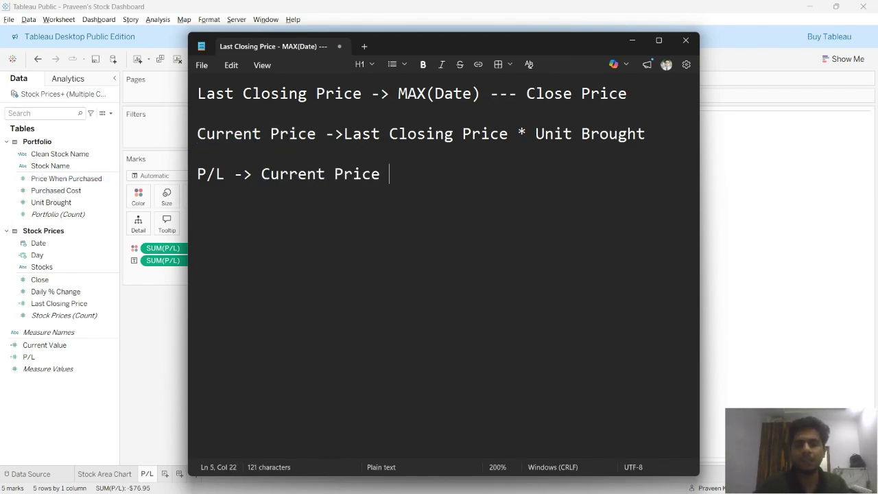
pyautogui.write('Purcha')
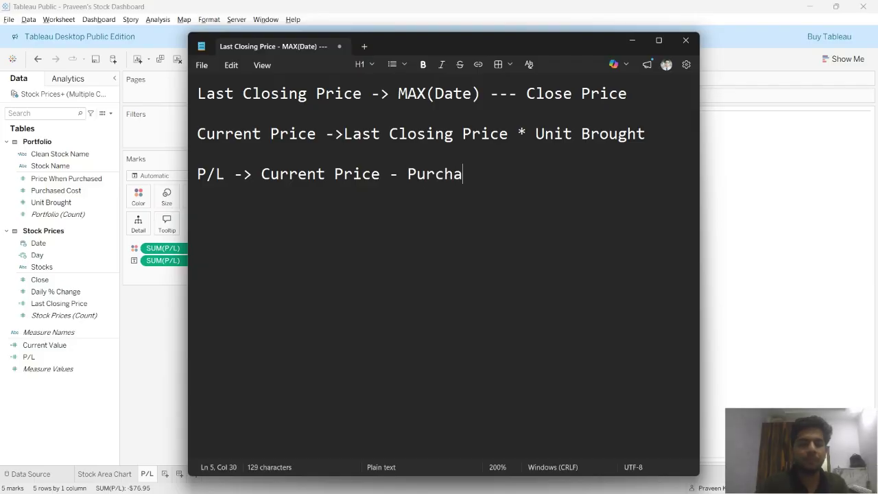
pyautogui.write('sed Cost')
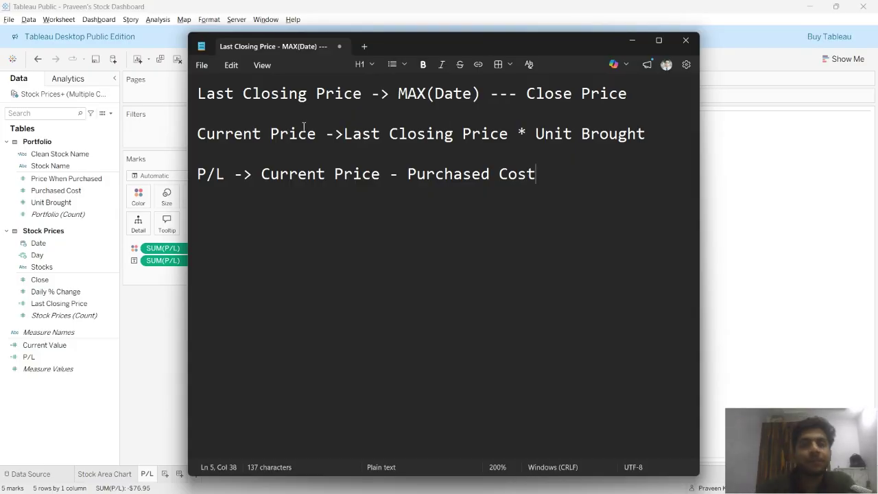
# Minimize the Notepad notes and switch to the Tableau workbook "Stocks Dashboard Final"
pyautogui.click(631, 41)
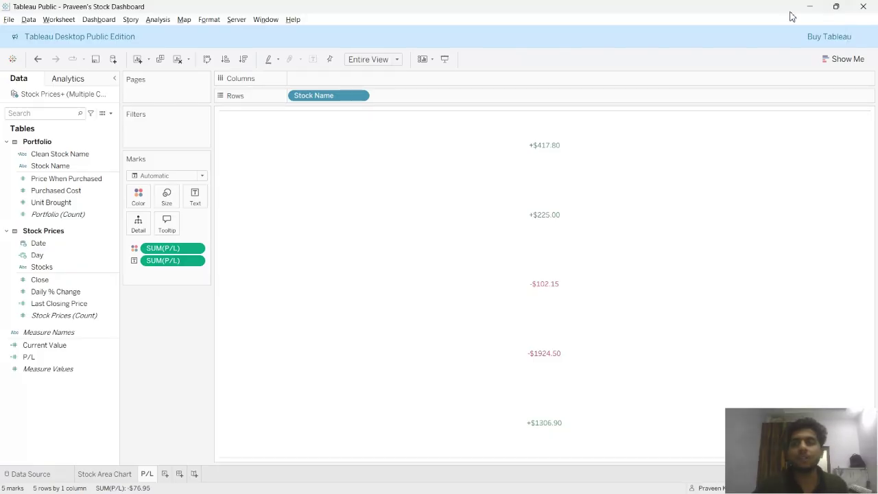
pyautogui.hotkey('alt', 'Tab')
pyautogui.hotkey('alt', 'Tab')
pyautogui.hotkey('alt', 'Tab')
pyautogui.hotkey('alt', 'Tab')
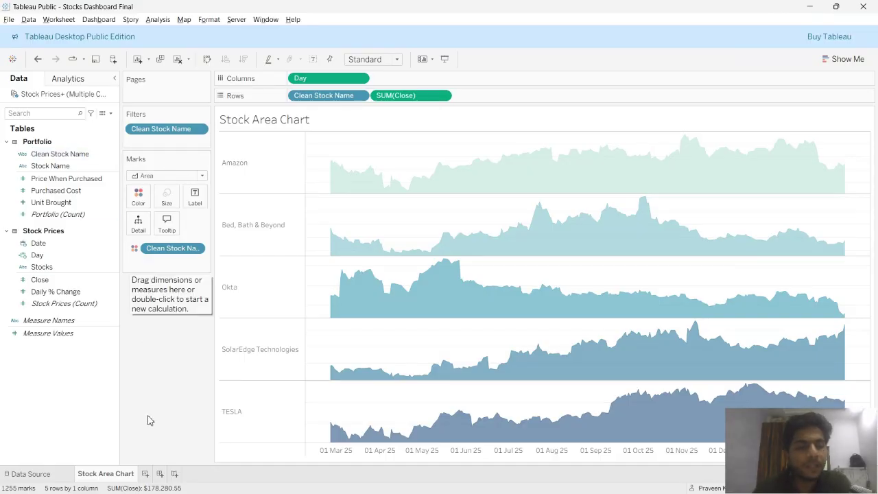
# Add a new worksheet after Stock Area Chart and name it "P/L"
pyautogui.click(146, 474)
pyautogui.doubleClick(148, 475)
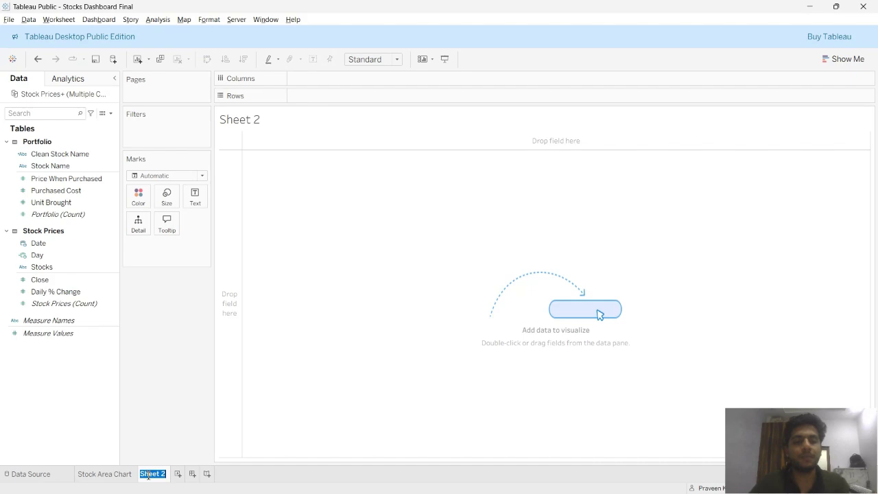
pyautogui.write('P')
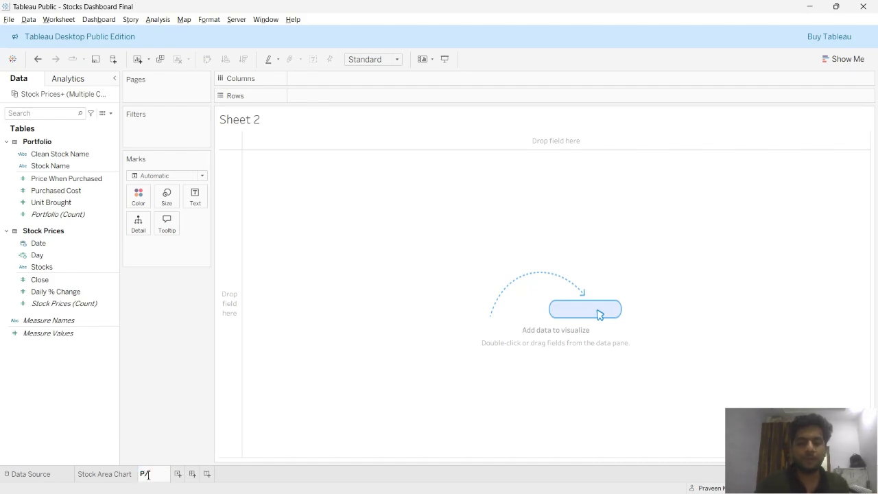
pyautogui.write('/L')
pyautogui.press('Return')
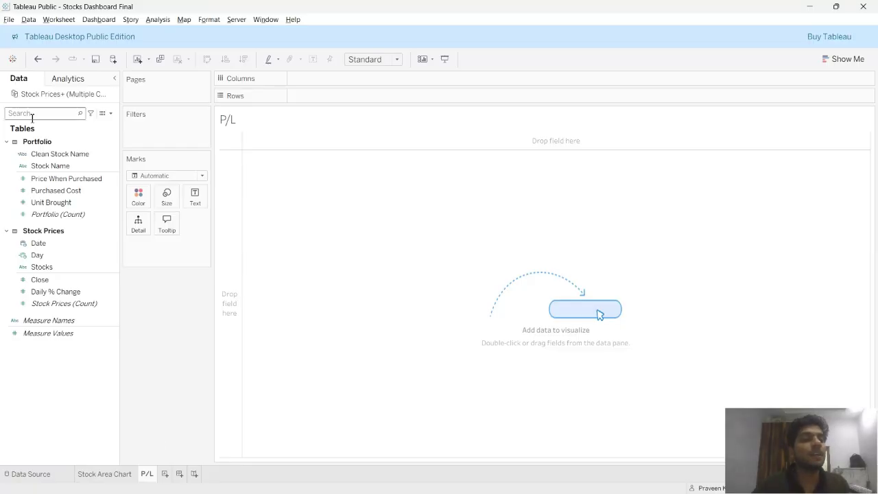
# Create a new calculated field named "Last Closing Price"
pyautogui.click(110, 114)
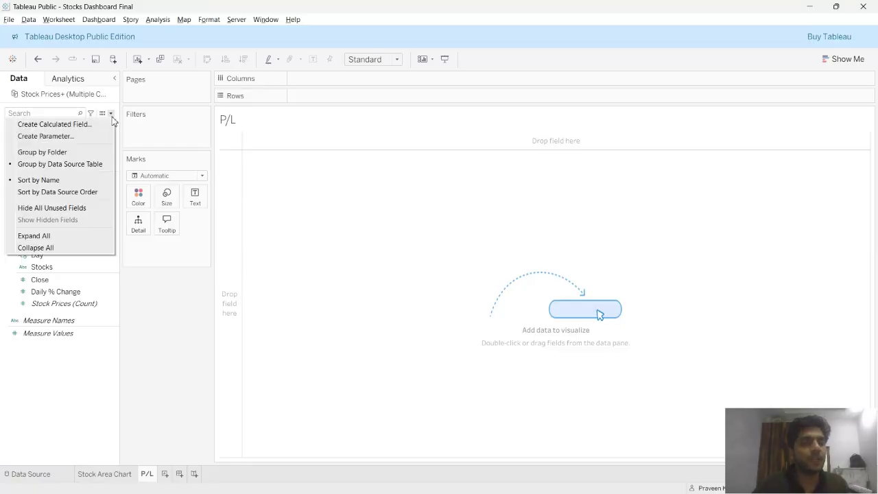
pyautogui.click(95, 127)
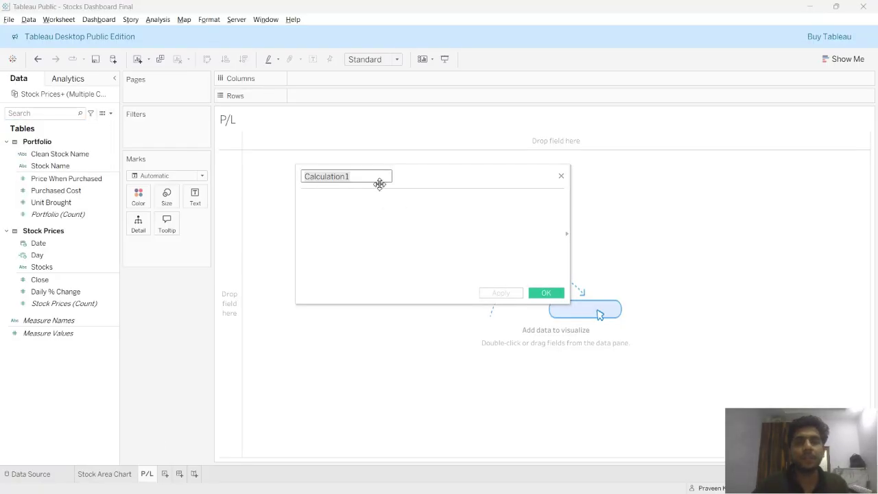
pyautogui.write('Last Closing ')
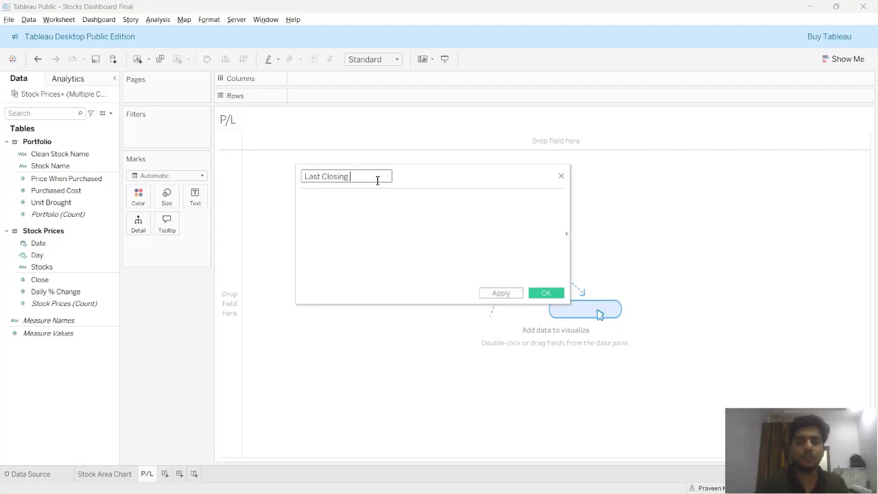
pyautogui.write('Price')
# Enter the formula IF [Date] = MAX([Date]) THEN [Close] END for the Last Closing Price field
pyautogui.click(378, 206)
pyautogui.write('IF')
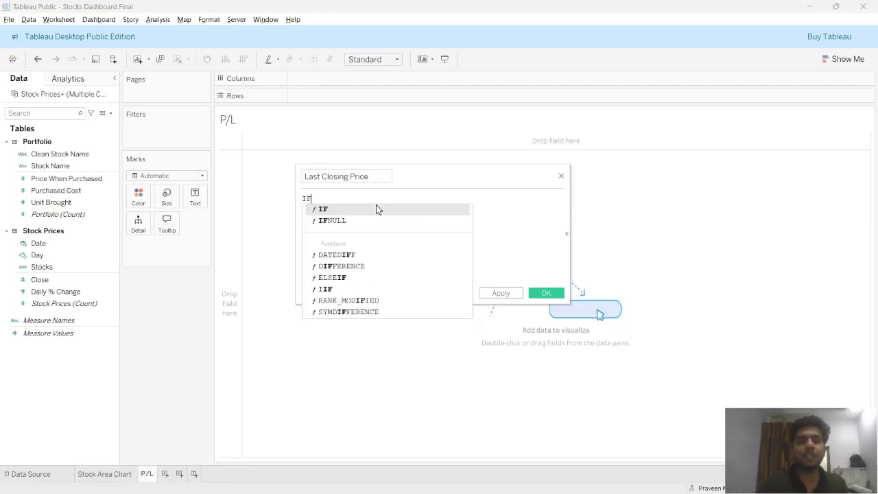
pyautogui.write(' [Date')
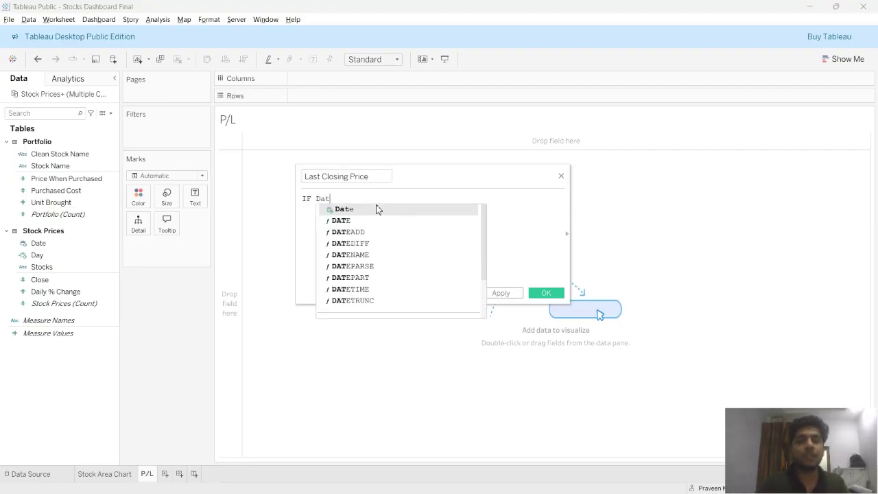
pyautogui.press('Return')
pyautogui.write('= ')
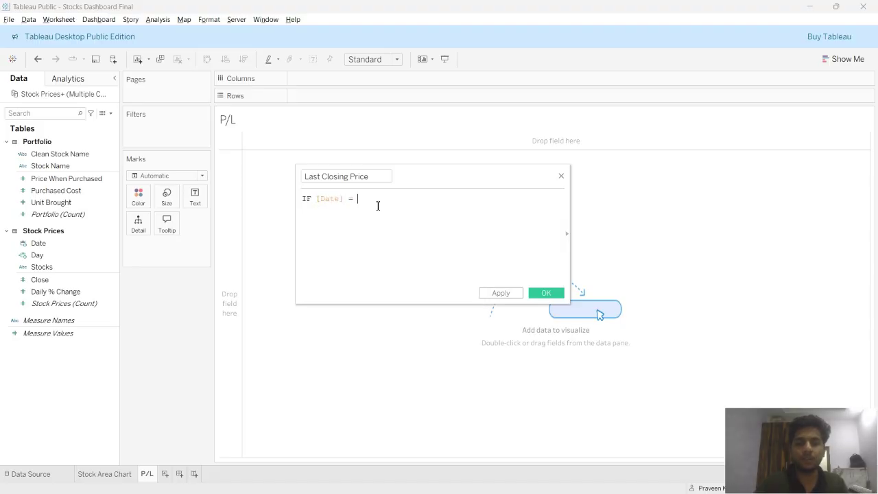
pyautogui.write('MAX(Dat')
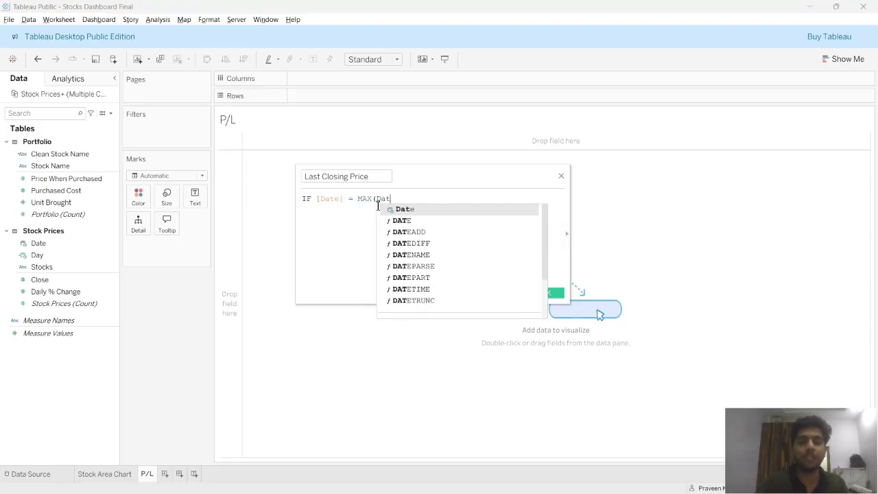
pyautogui.press('Return')
pyautogui.write(')')
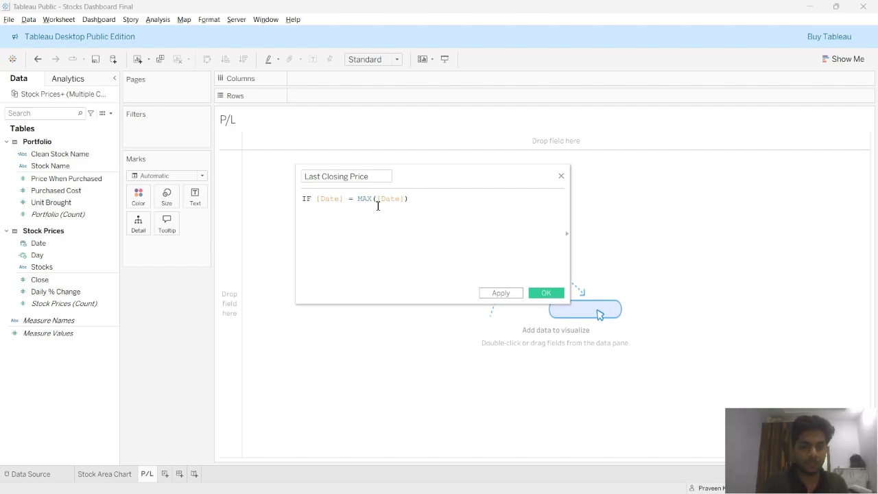
pyautogui.write('THEN [Clos')
pyautogui.press('Return')
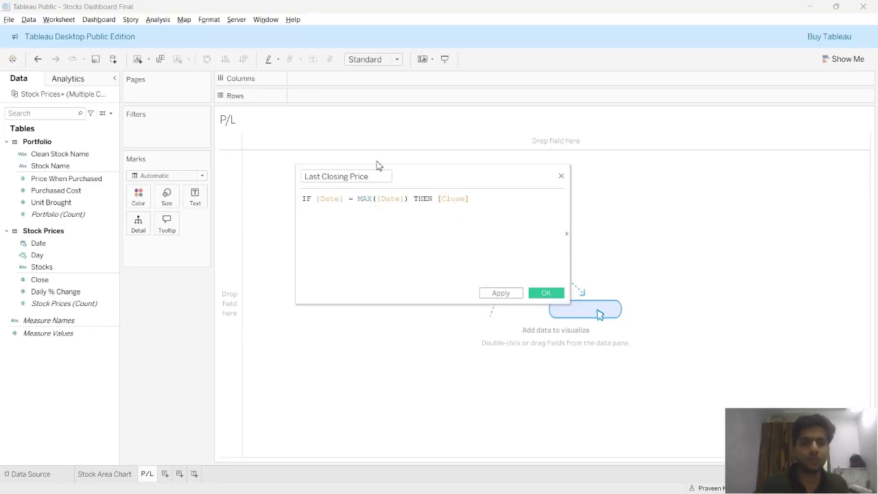
pyautogui.click(45, 279)
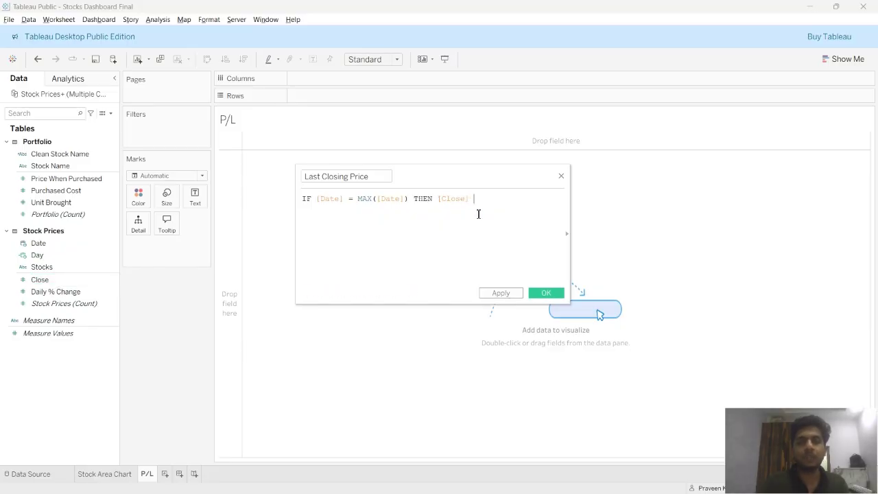
pyautogui.write('END')
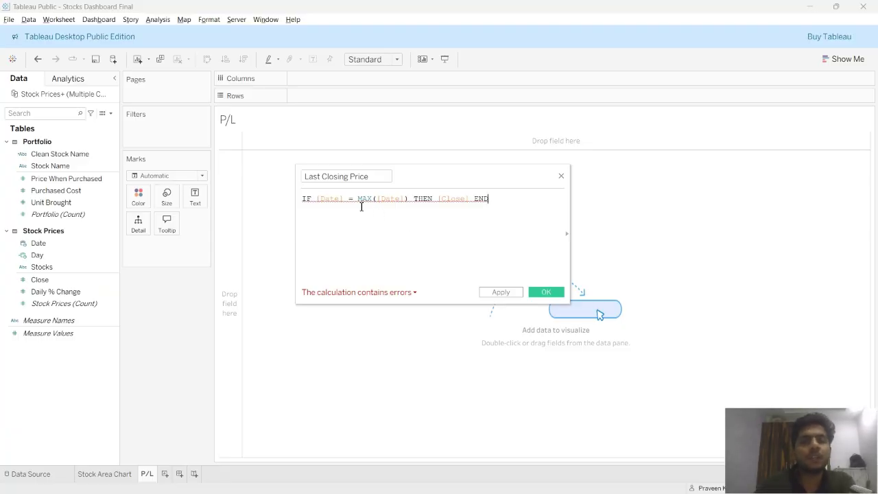
# Wrap MAX([Date]) in curly braces in the Last Closing Price formula and save the calculated field
pyautogui.moveTo(357, 199); pyautogui.dragTo(404, 200)
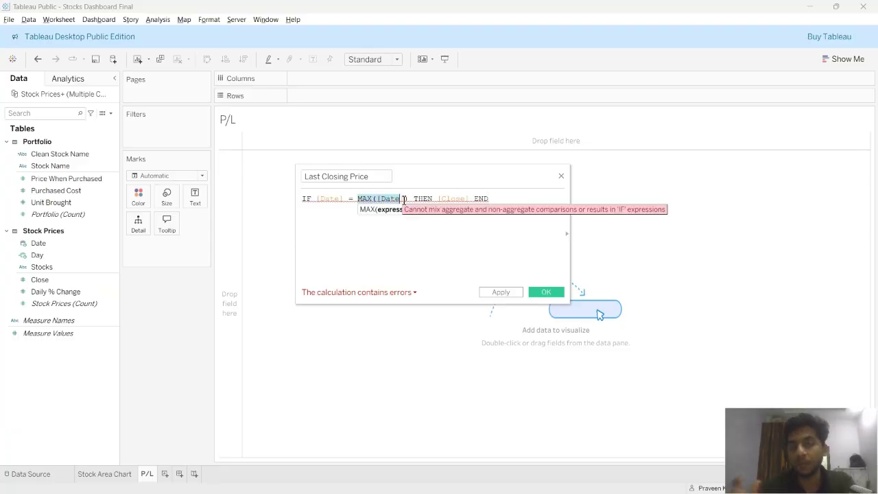
pyautogui.click(355, 199)
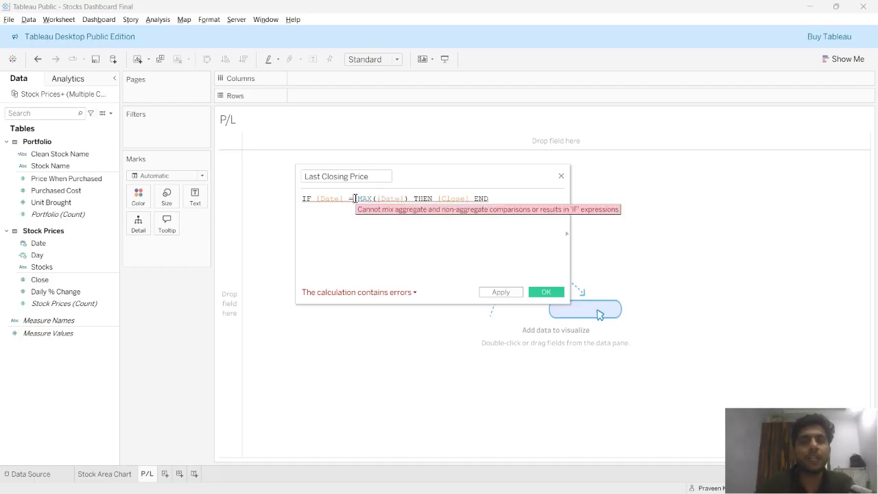
pyautogui.write('(')
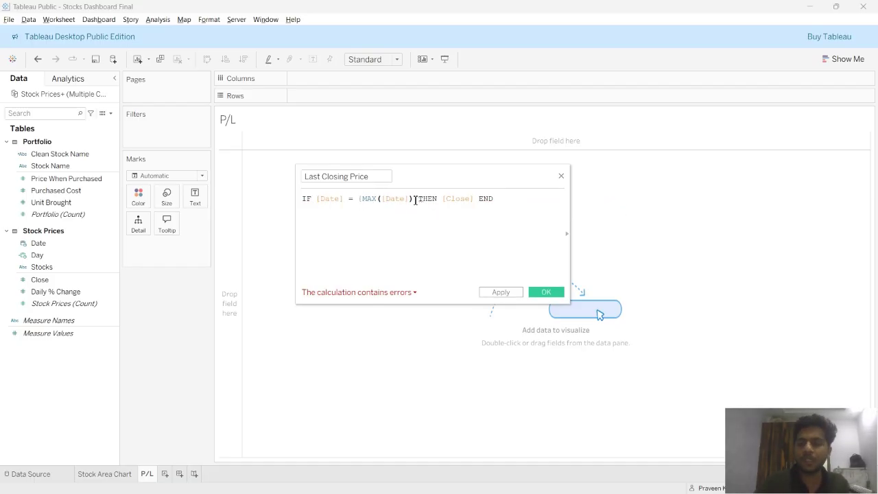
pyautogui.write('}')
pyautogui.moveTo(522, 203); pyautogui.dragTo(304, 203)
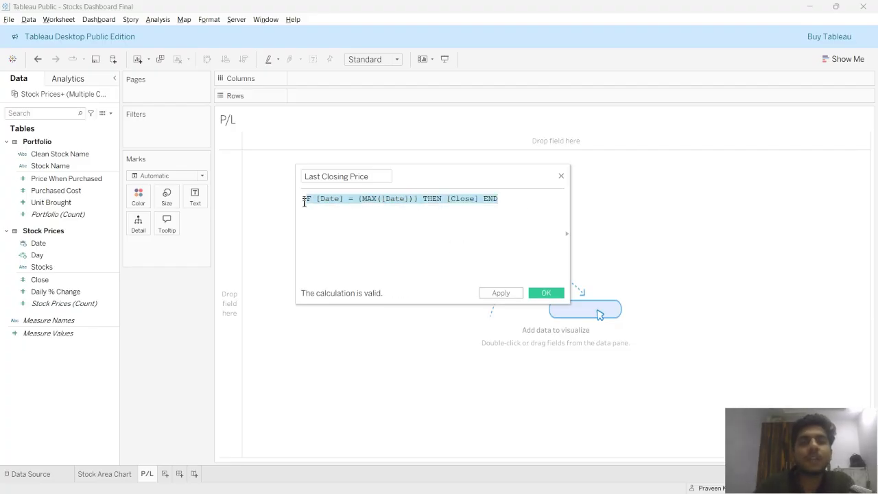
pyautogui.click(396, 229)
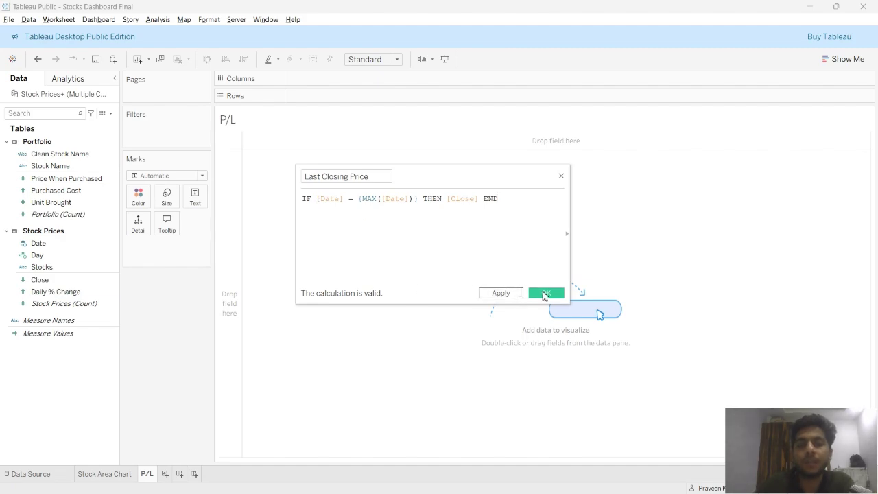
pyautogui.click(547, 293)
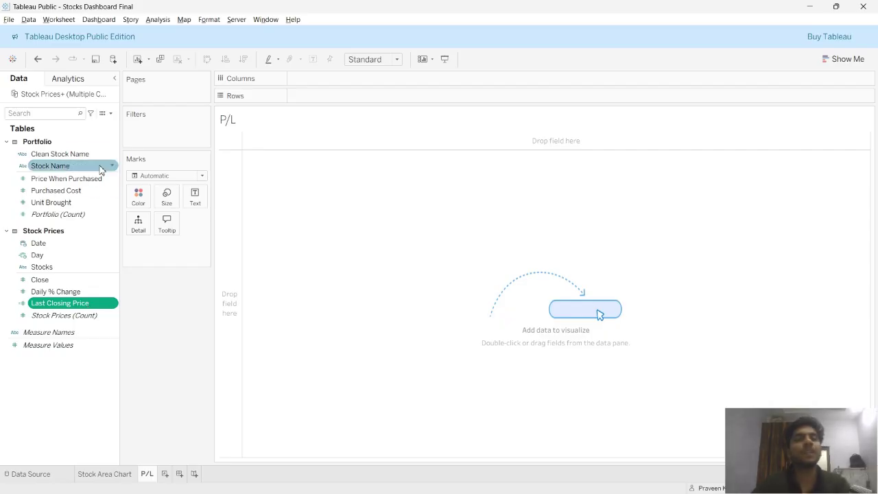
# Create a calculated field named "Current Price" with the formula [Last Closing Price]*[Unit Brought]
pyautogui.click(111, 113)
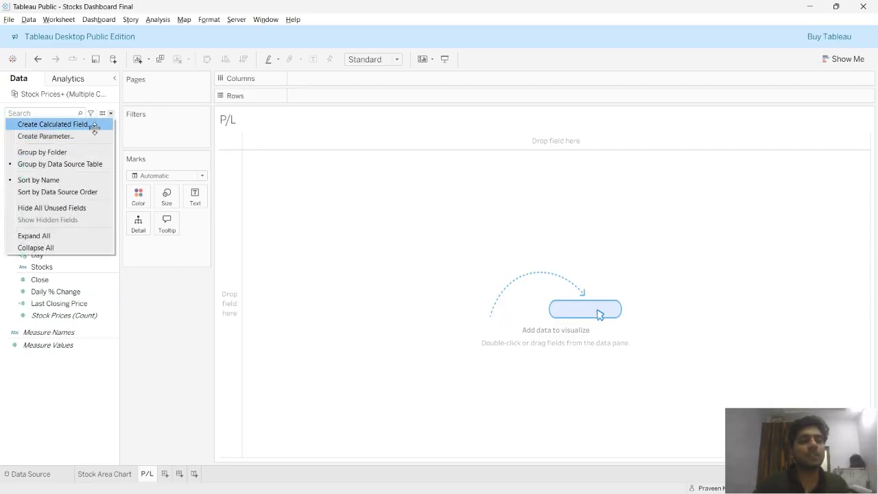
pyautogui.click(92, 125)
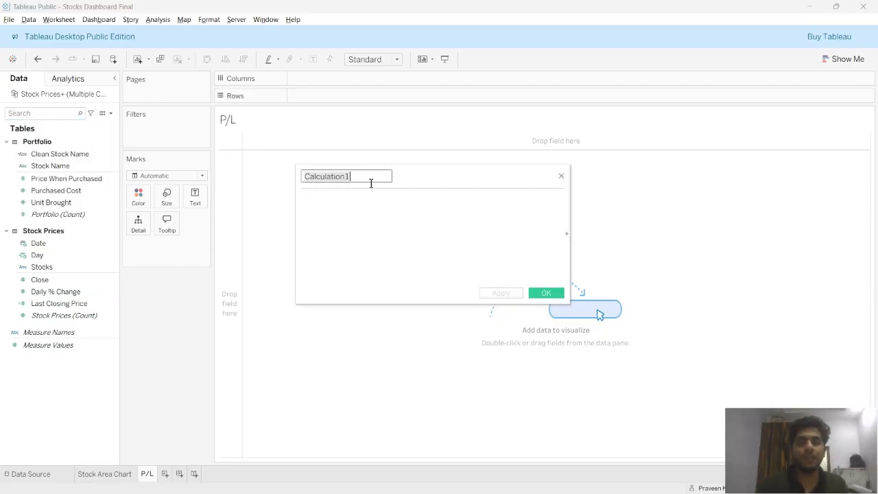
pyautogui.write('Current Price')
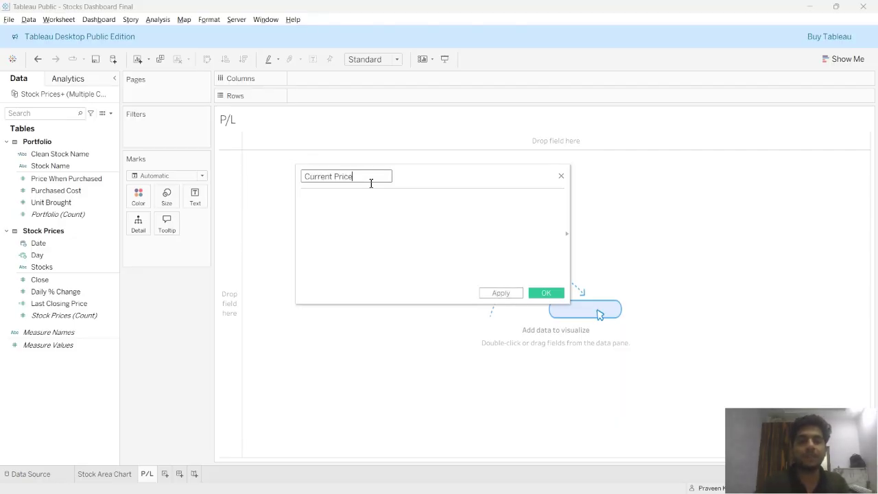
pyautogui.click(350, 206)
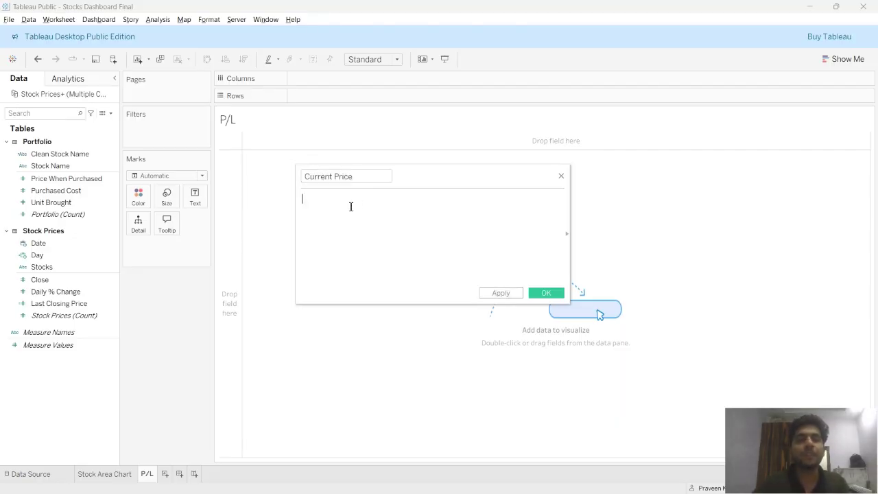
pyautogui.write('[Last Closing Price]')
pyautogui.press('Return')
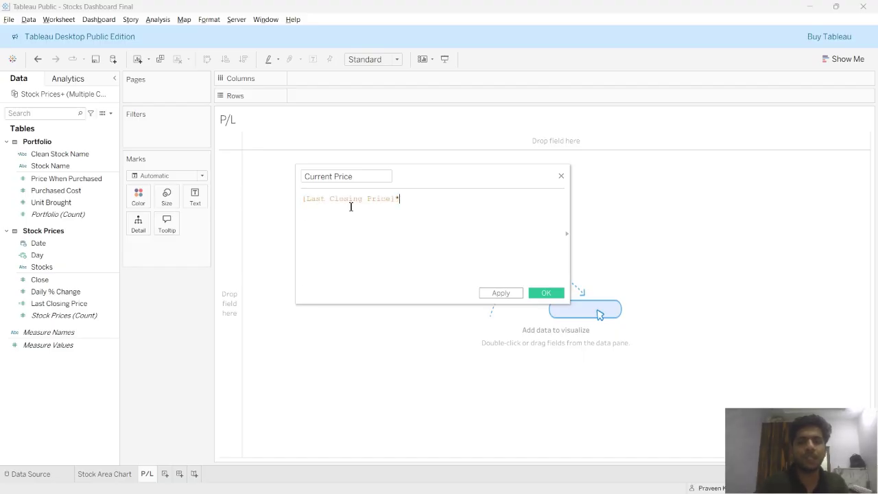
pyautogui.write('*[Unit Brought]')
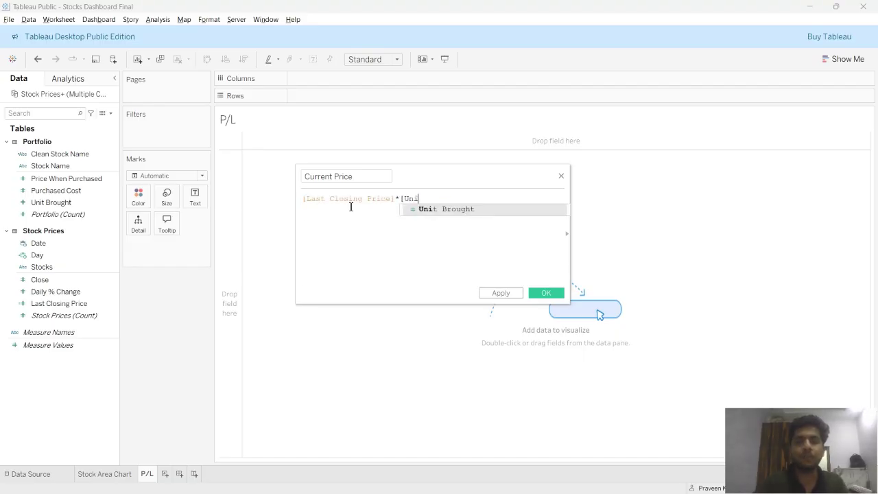
pyautogui.press('Return')
pyautogui.click(42, 201)
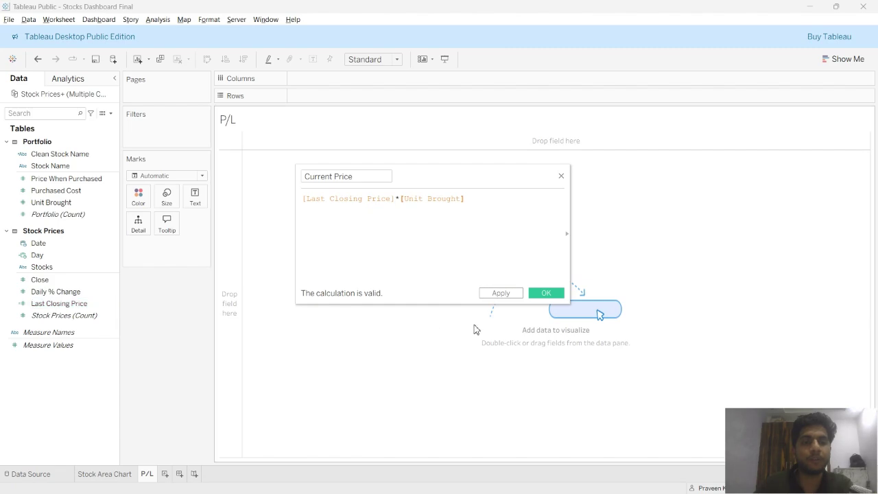
pyautogui.click(551, 295)
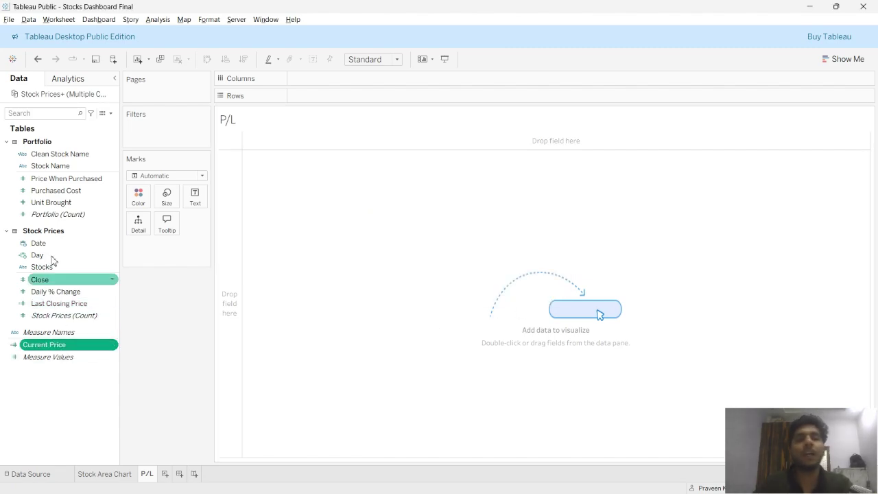
# Create a calculated field named "P/L" with the formula [Current Price] - [Purchased Cost]
pyautogui.click(111, 115)
pyautogui.click(86, 124)
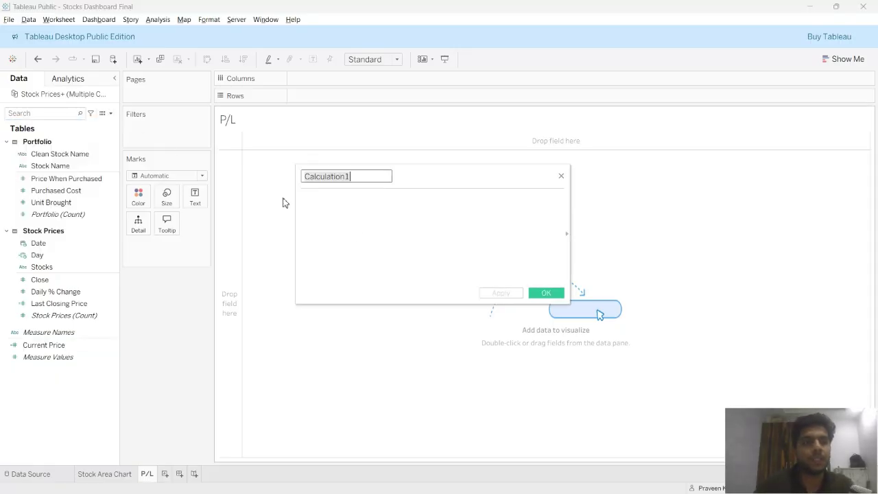
pyautogui.click(369, 181)
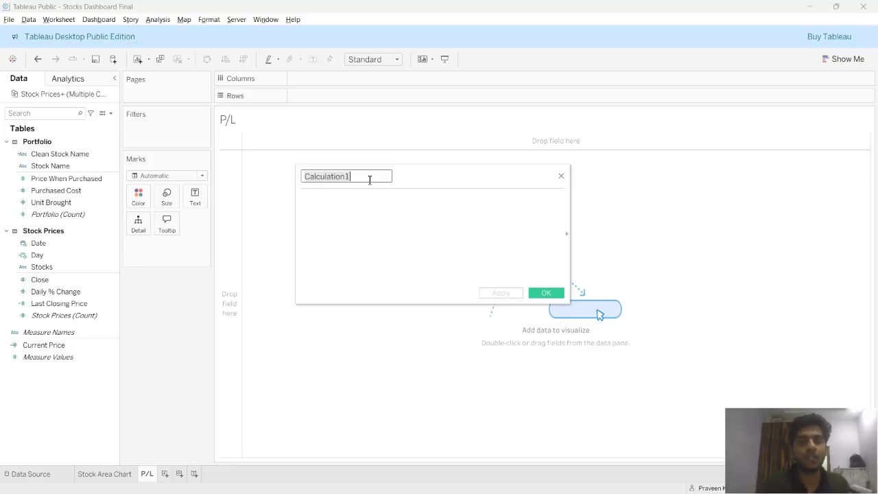
pyautogui.write('P/L')
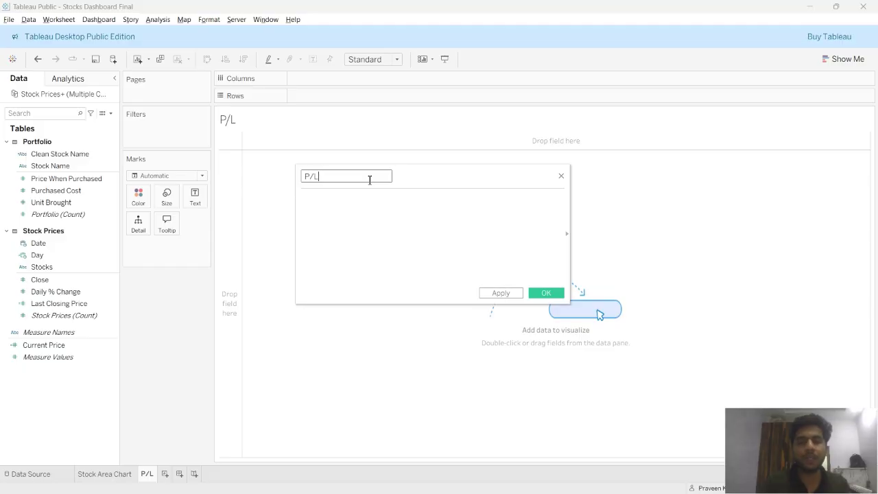
pyautogui.click(354, 196)
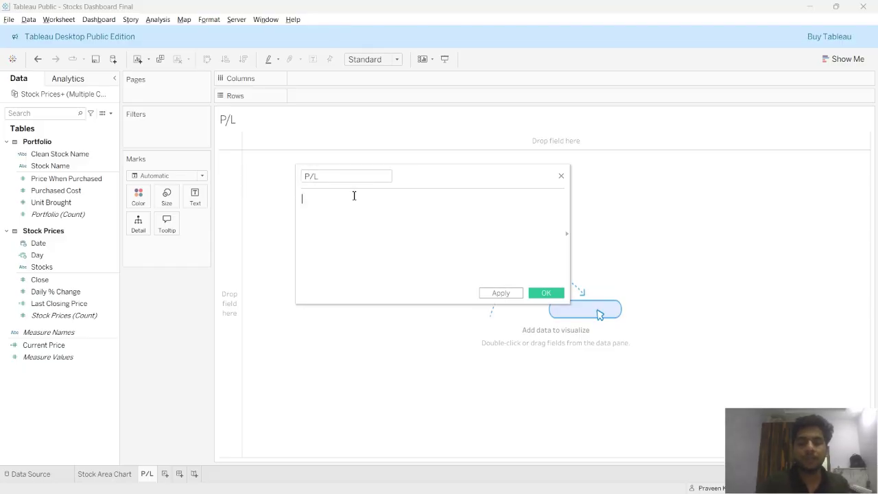
pyautogui.write('Curr')
pyautogui.press('Return')
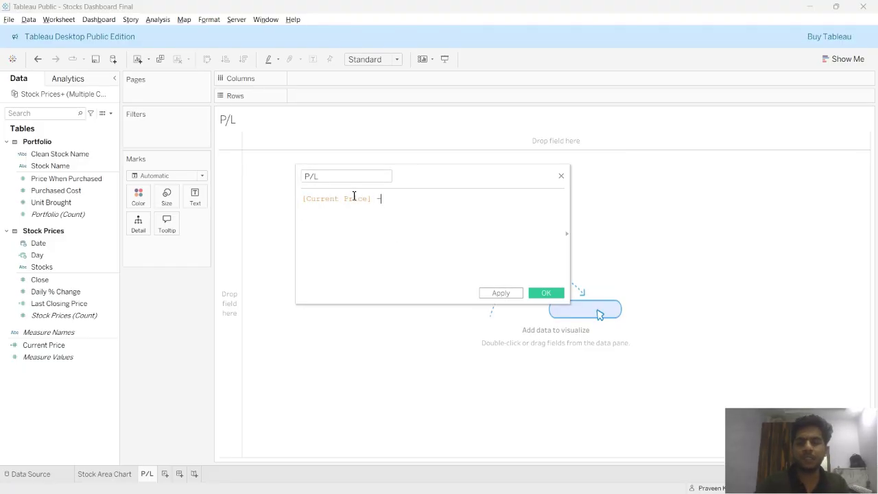
pyautogui.write('- Pu')
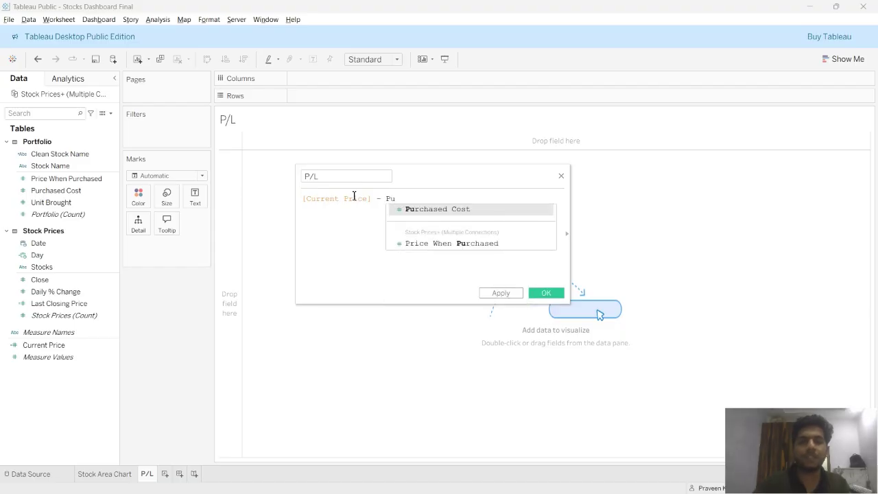
pyautogui.press('Return')
pyautogui.click(62, 192)
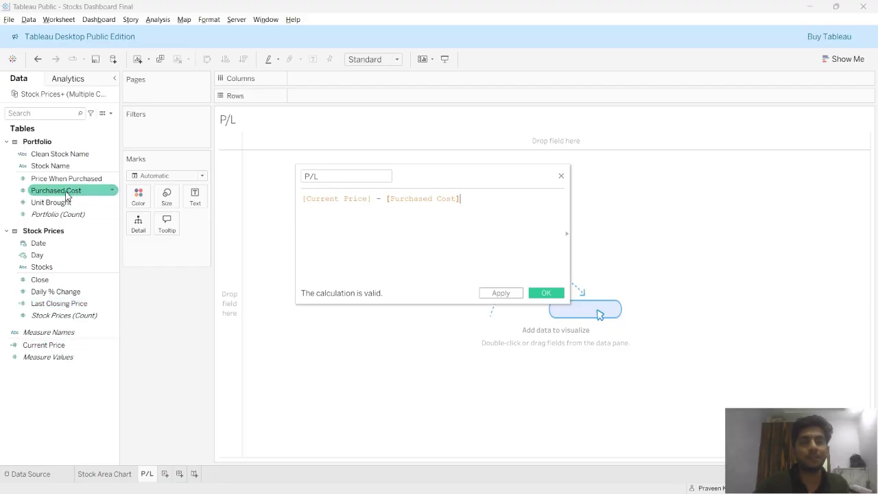
pyautogui.click(550, 295)
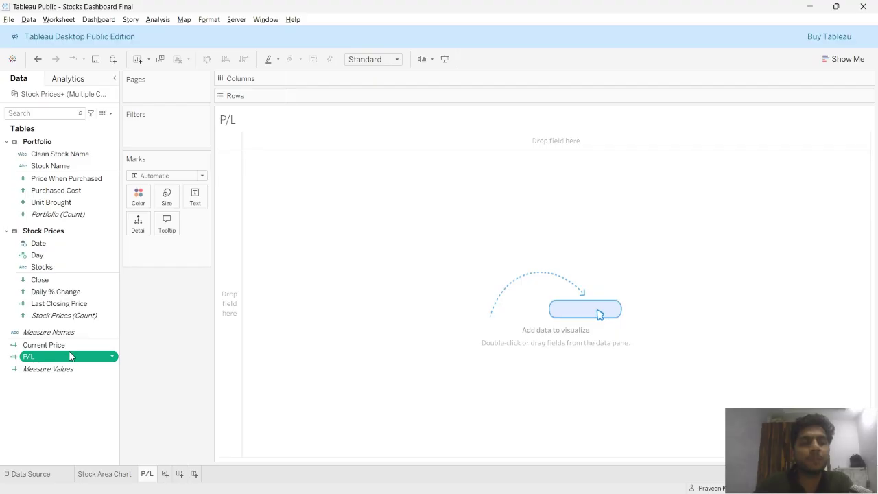
# Build a bar chart with the sum of P/L on Rows and Stock Name on Columns
pyautogui.moveTo(69, 359); pyautogui.dragTo(350, 273)
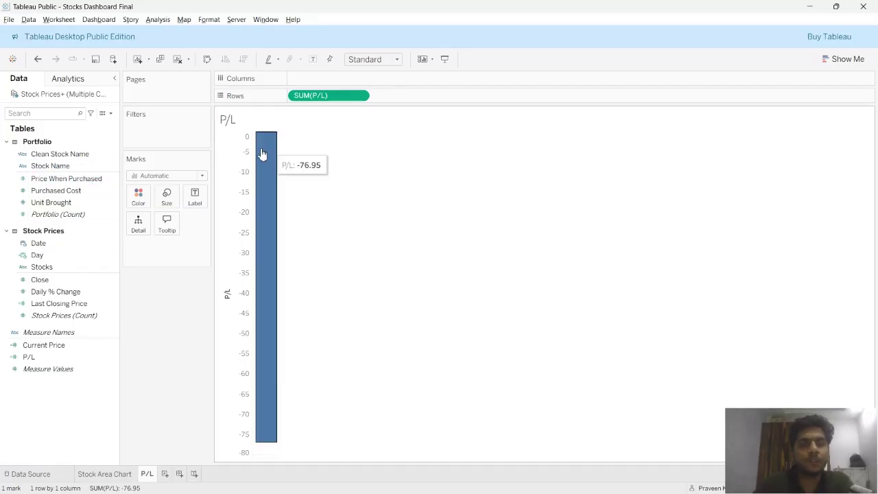
pyautogui.click(52, 216)
pyautogui.moveTo(50, 166); pyautogui.dragTo(348, 79)
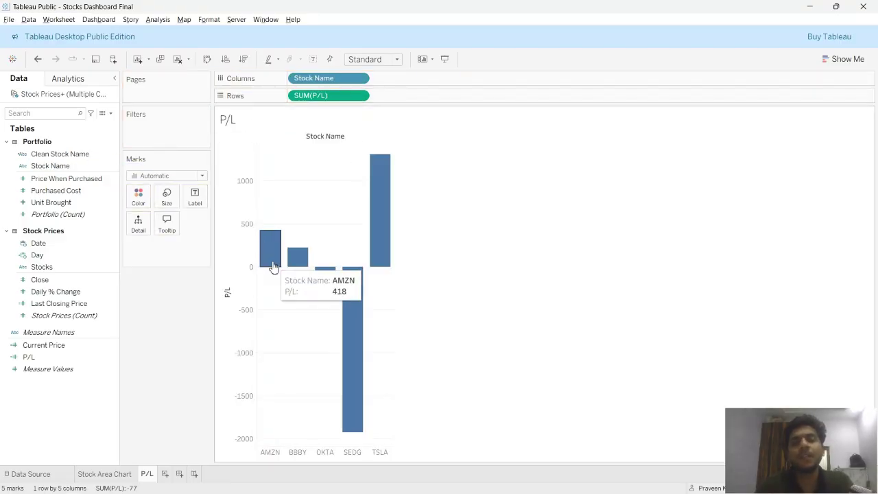
# Convert the P/L bar chart into a text table by stock name and enlarge the table's cells
pyautogui.moveTo(354, 315)
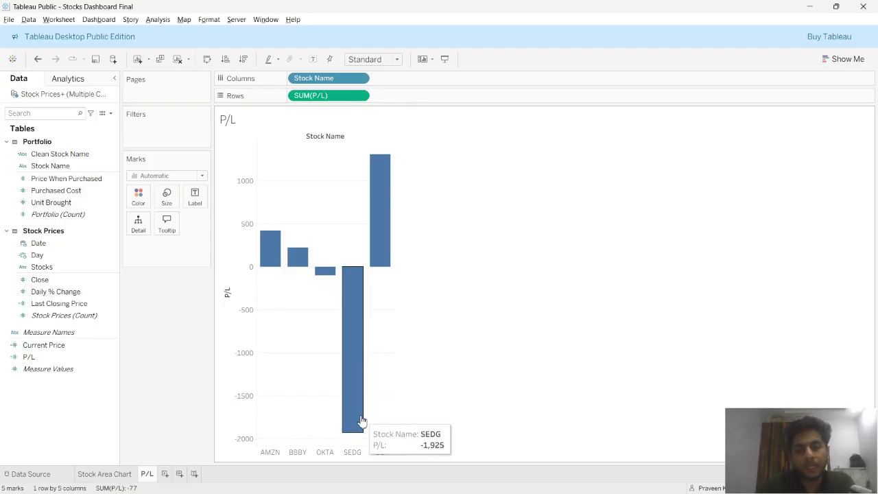
pyautogui.moveTo(285, 256)
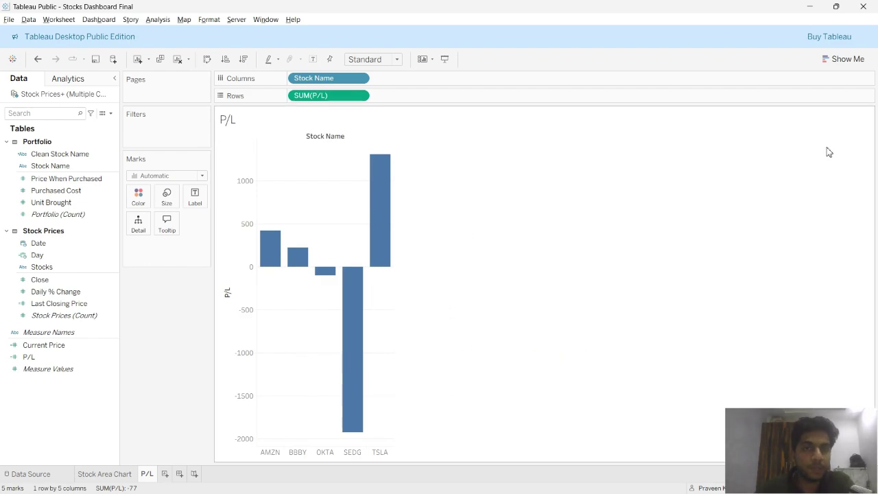
pyautogui.click(845, 59)
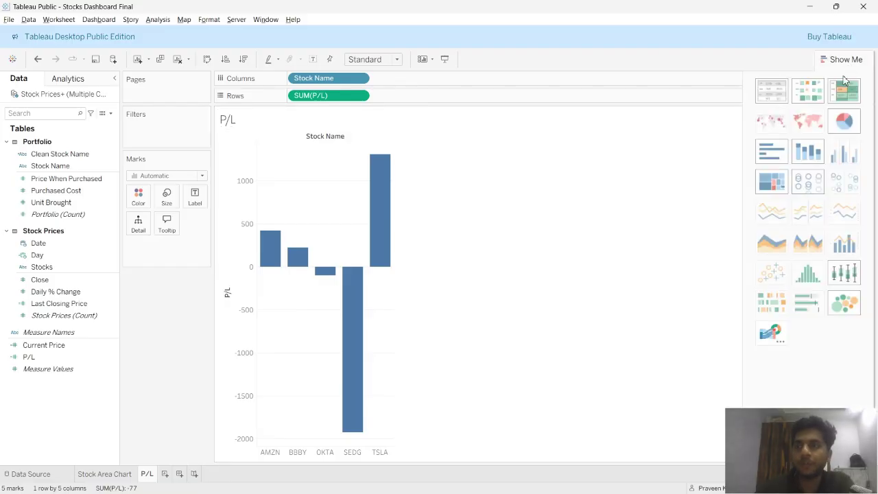
pyautogui.click(771, 95)
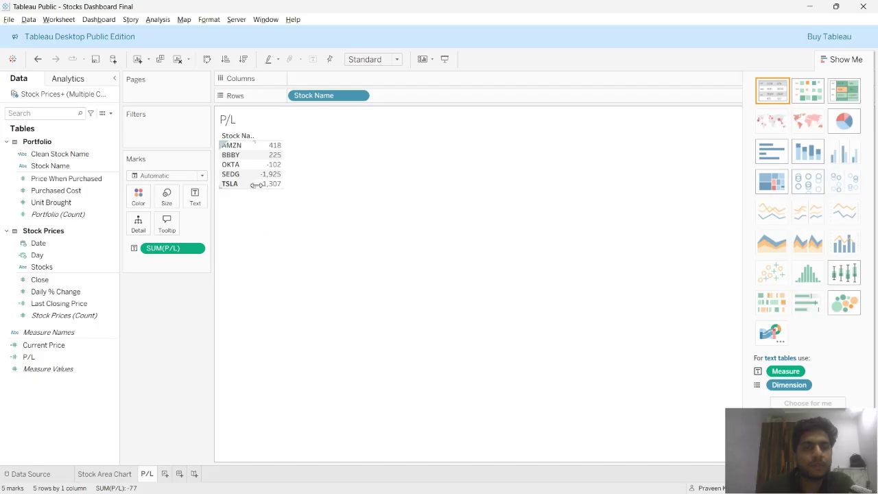
pyautogui.moveTo(255, 185); pyautogui.dragTo(321, 242)
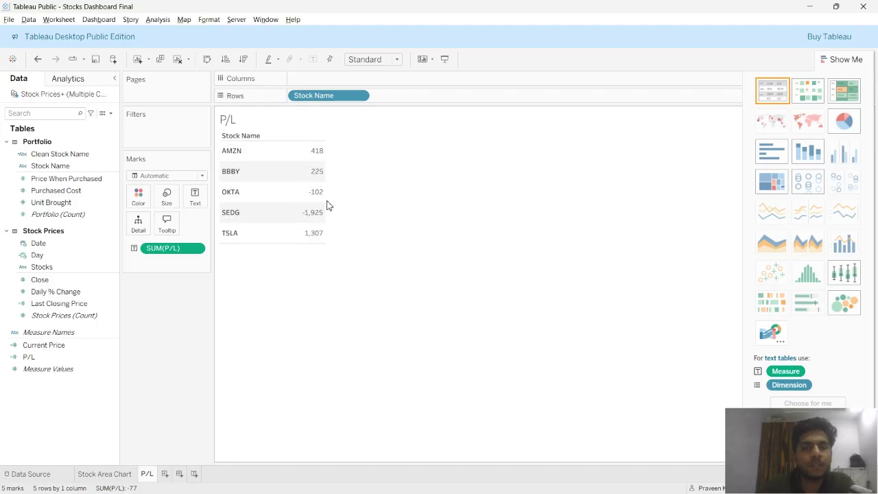
# Fit the P/L text table to Entire View and close the chart type chooser
pyautogui.click(377, 60)
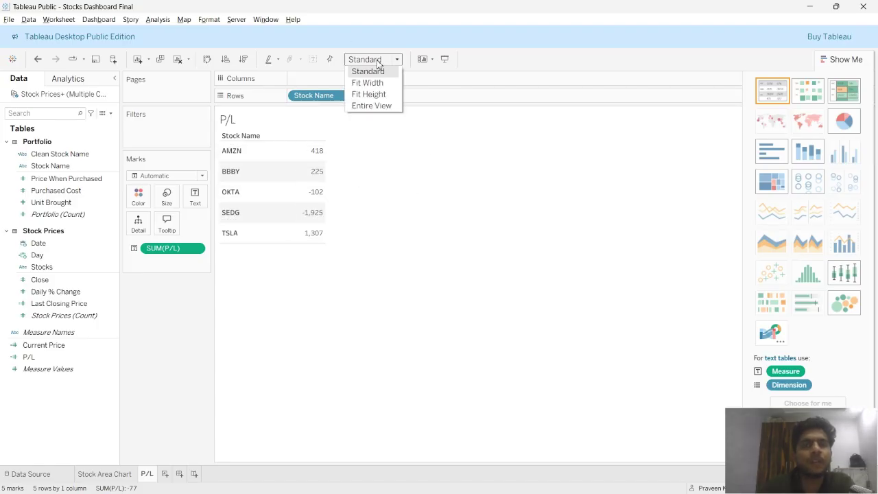
pyautogui.click(372, 106)
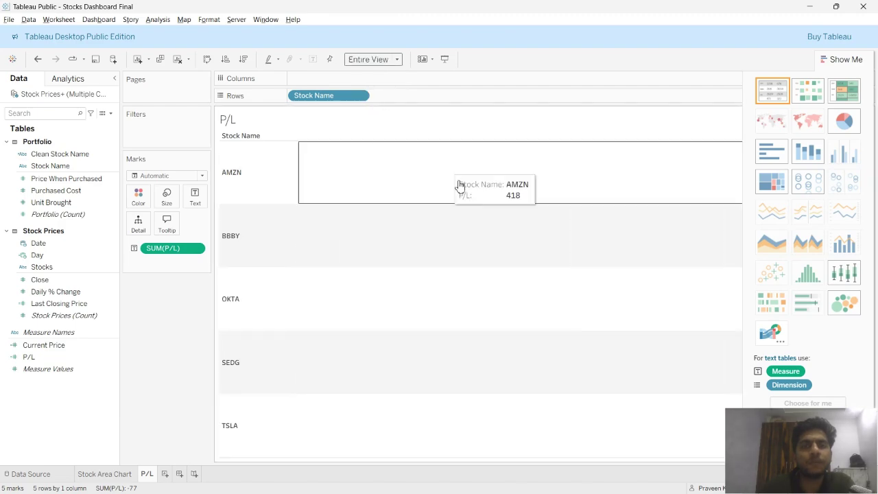
pyautogui.click(857, 62)
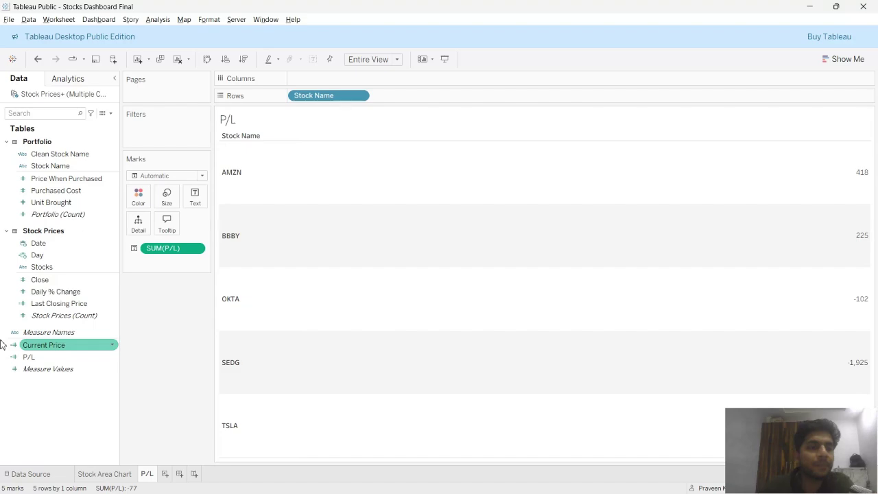
# Set the default number format of the P/L field to the custom format +$0.00;-$0.00
pyautogui.click(113, 358)
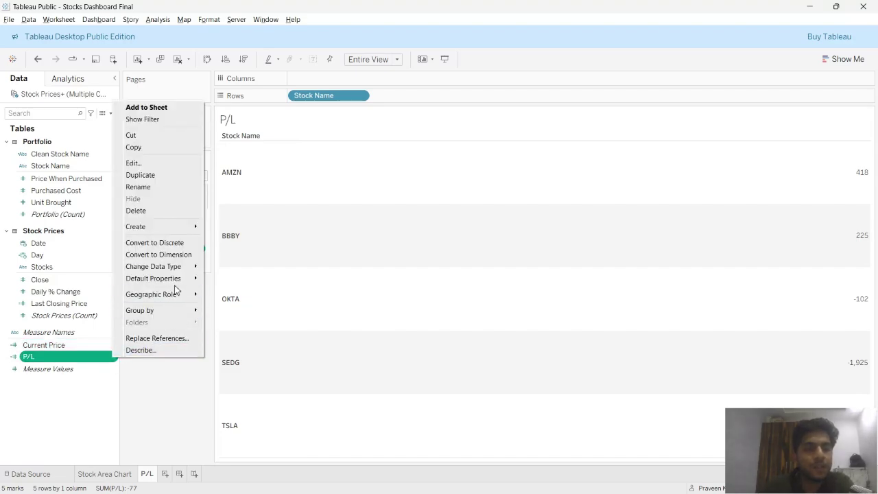
pyautogui.moveTo(179, 287)
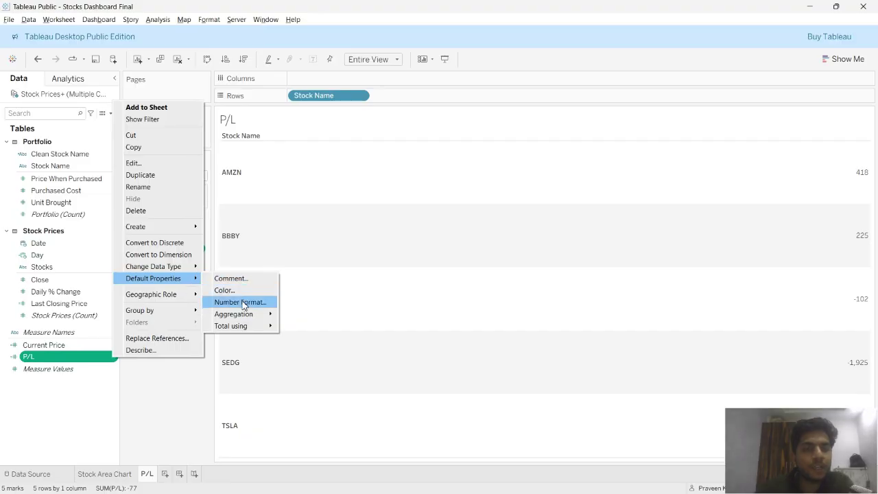
pyautogui.click(243, 302)
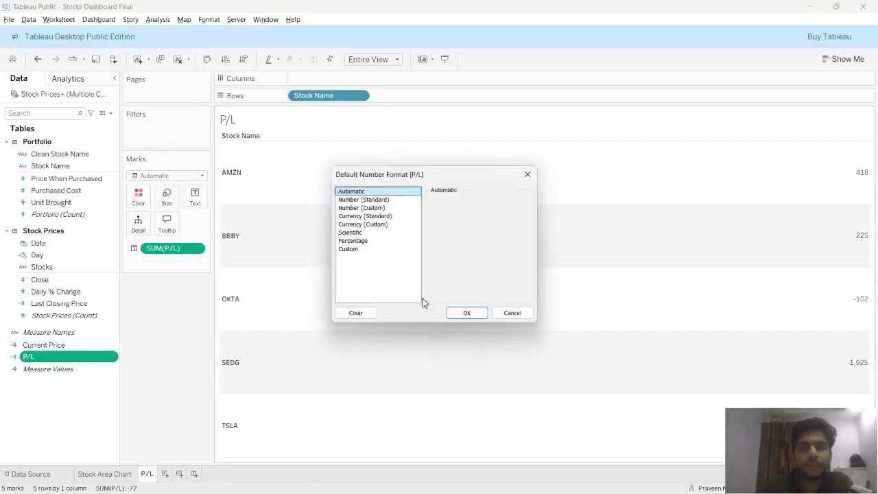
pyautogui.click(370, 251)
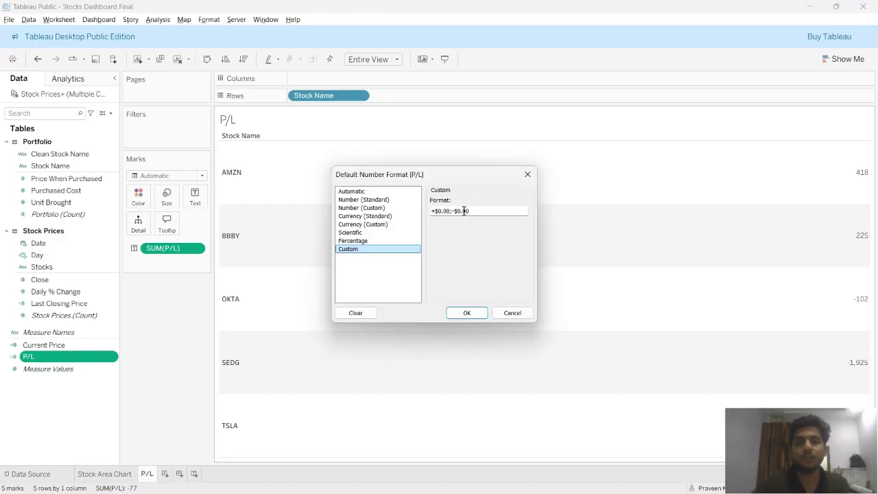
pyautogui.click(468, 313)
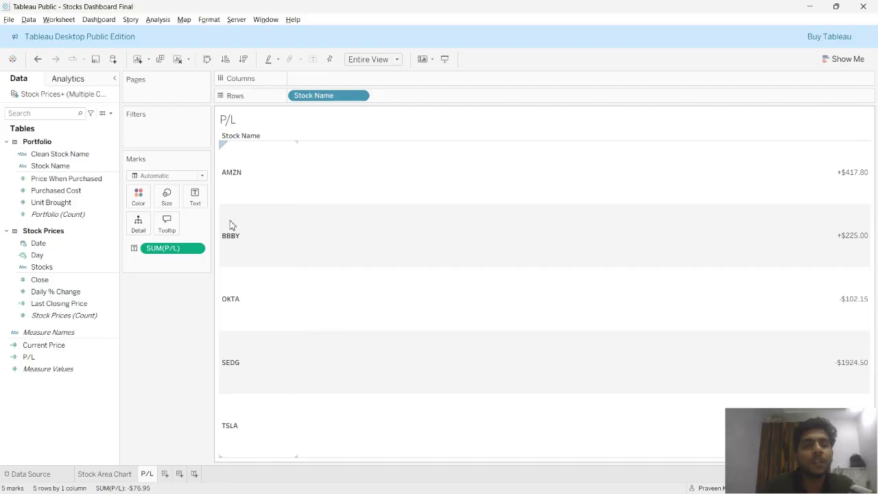
# Set the table's row banding pane shading to None and increase the row band size
pyautogui.rightClick(310, 228)
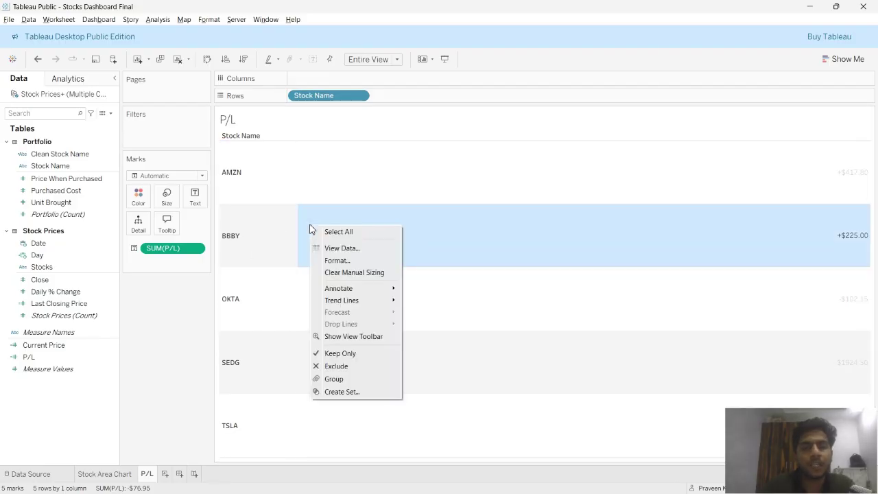
pyautogui.click(331, 260)
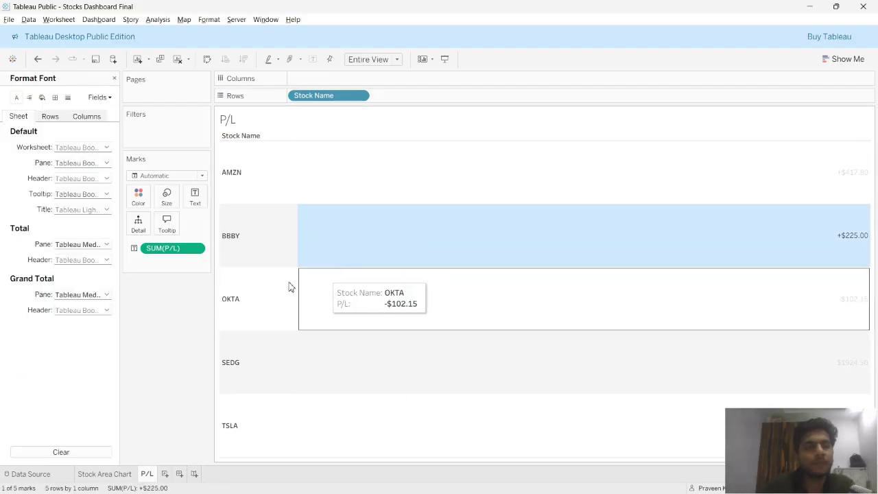
pyautogui.click(42, 98)
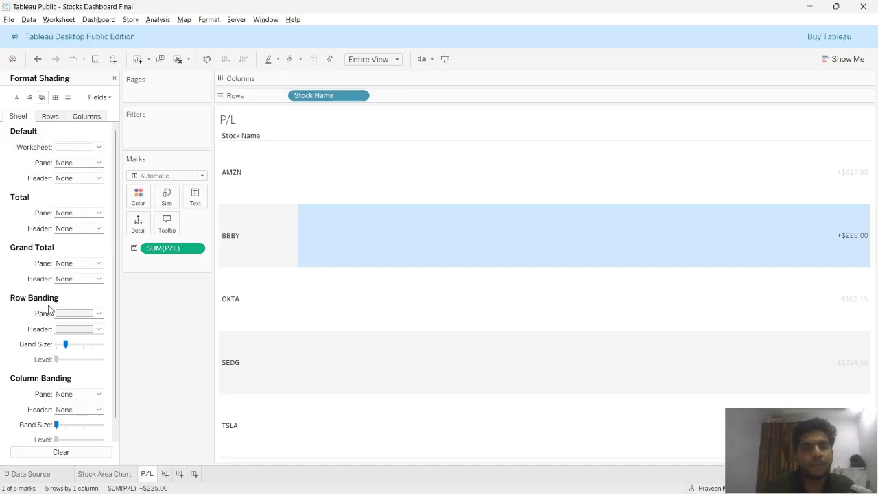
pyautogui.click(79, 314)
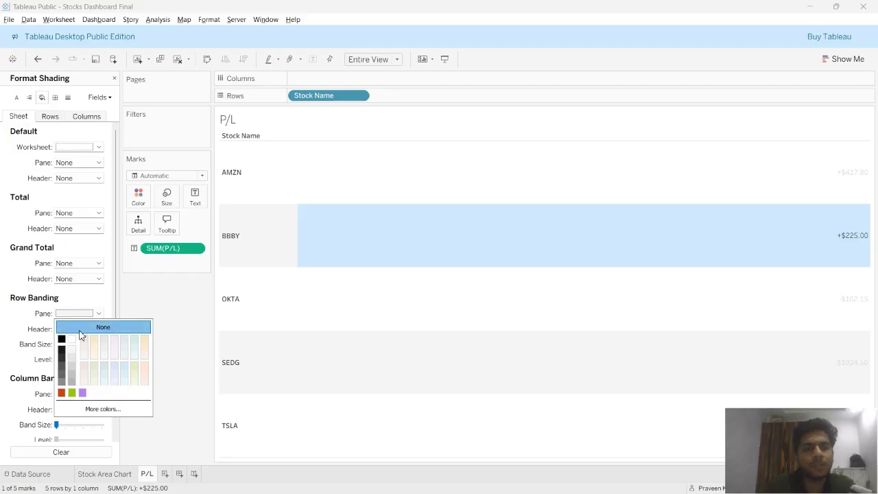
pyautogui.click(260, 394)
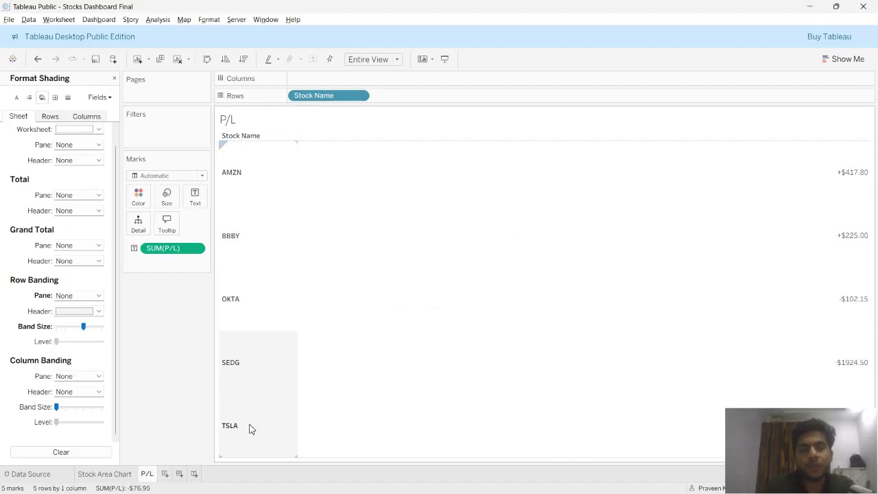
# Hide the Stock Name row header in the P/L table and clear the row selection
pyautogui.click(249, 159)
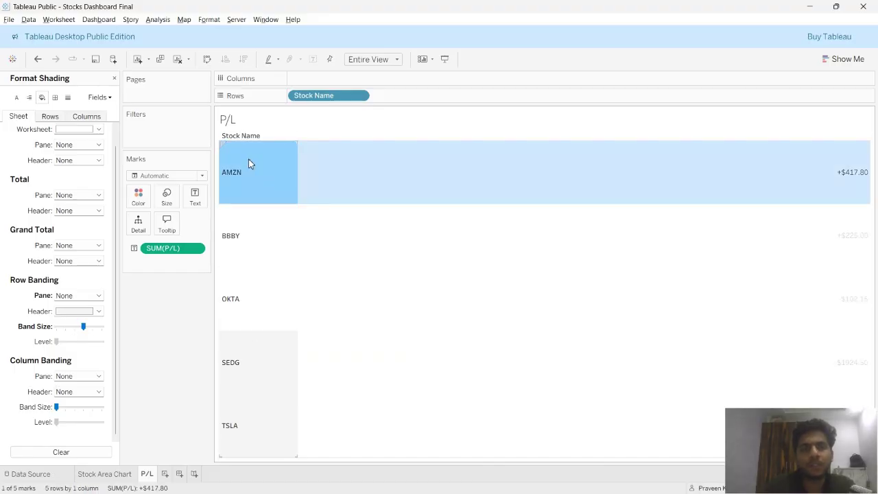
pyautogui.rightClick(249, 164)
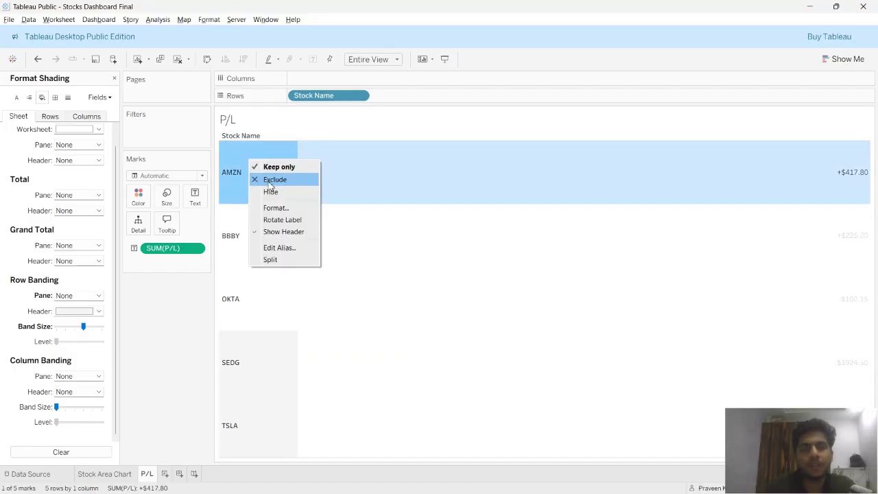
pyautogui.click(274, 232)
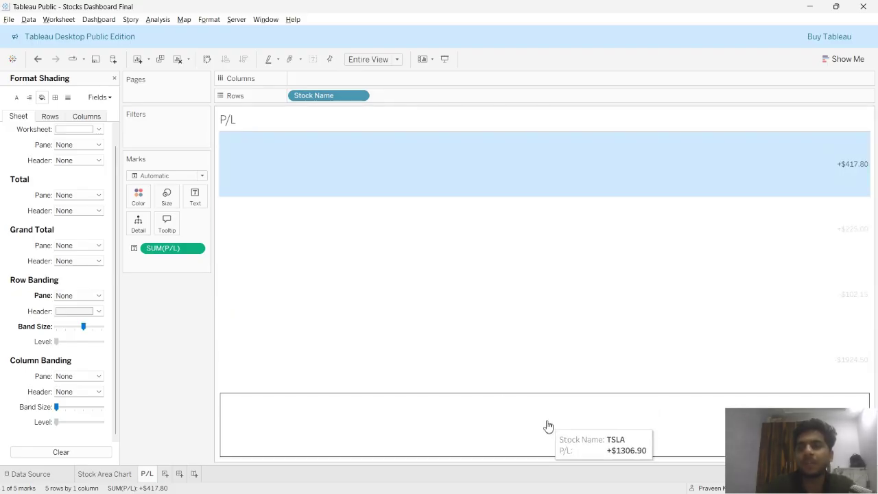
pyautogui.click(537, 193)
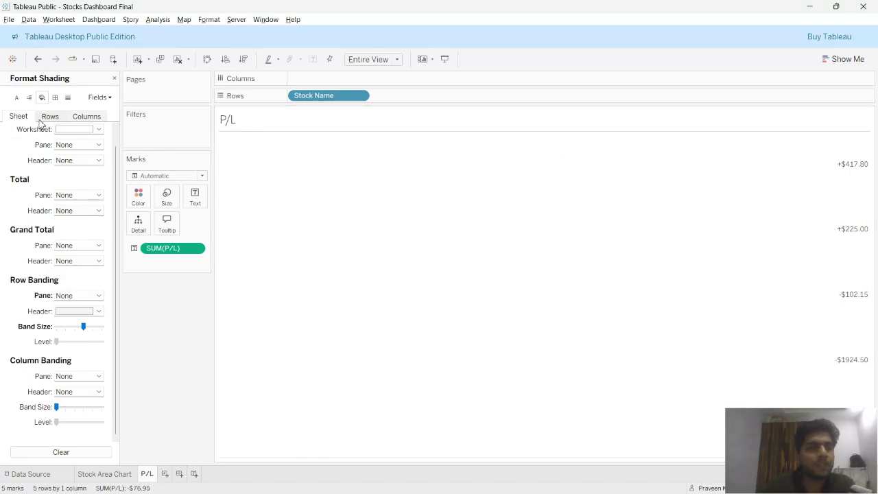
# Set the default horizontal pane alignment of the sheet to Center
pyautogui.click(29, 98)
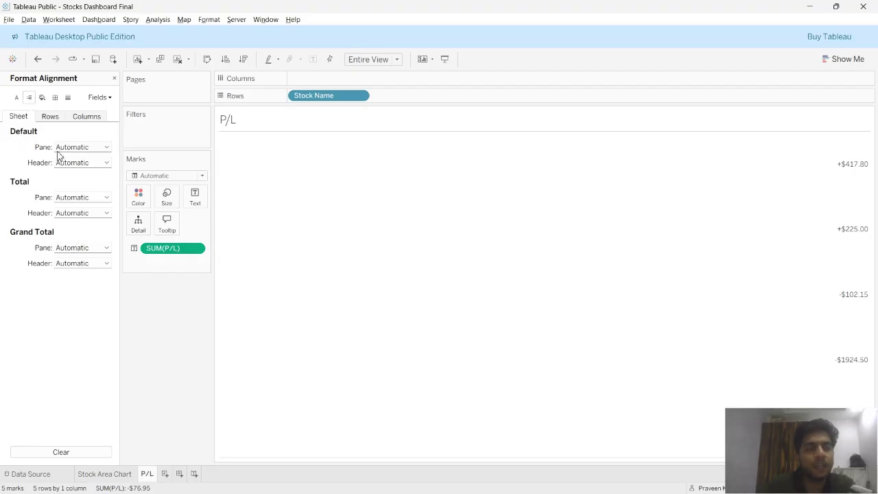
pyautogui.click(82, 146)
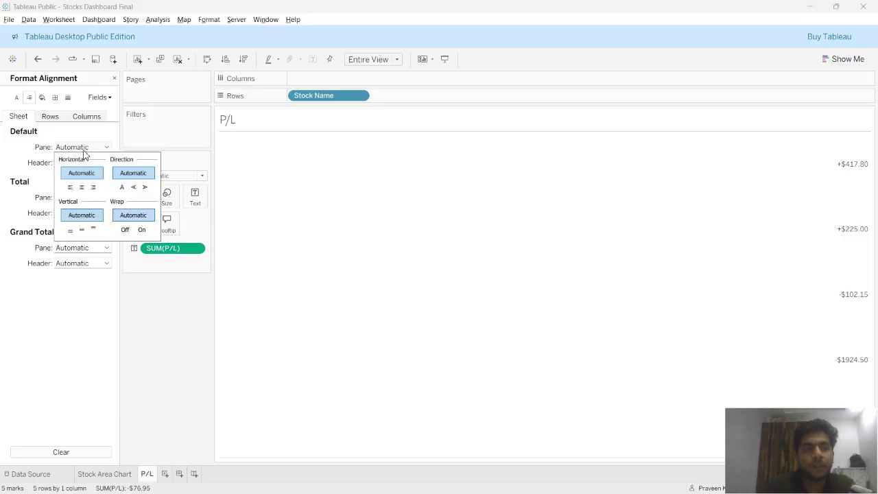
pyautogui.click(82, 188)
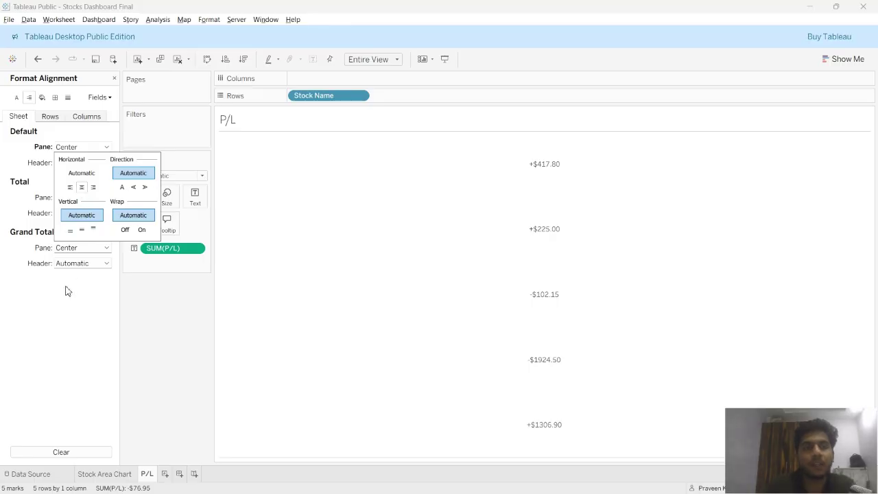
pyautogui.click(67, 343)
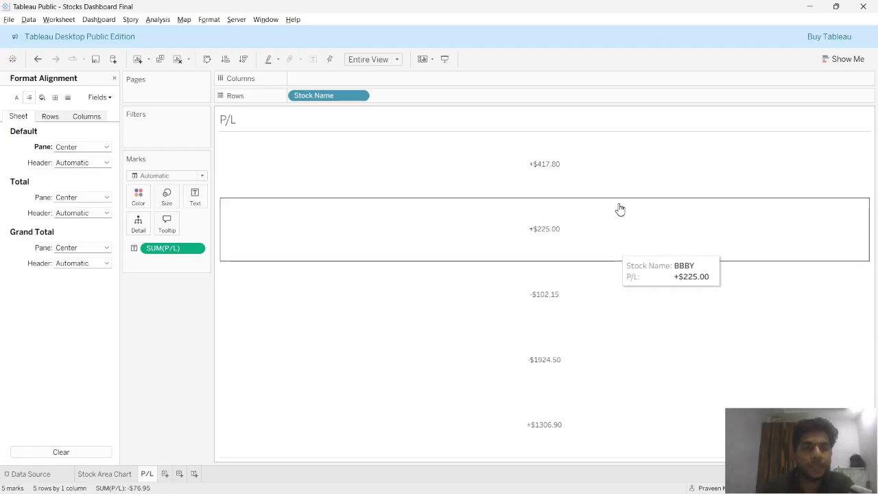
# Hide the P/L worksheet title and close the formatting pane
pyautogui.rightClick(239, 125)
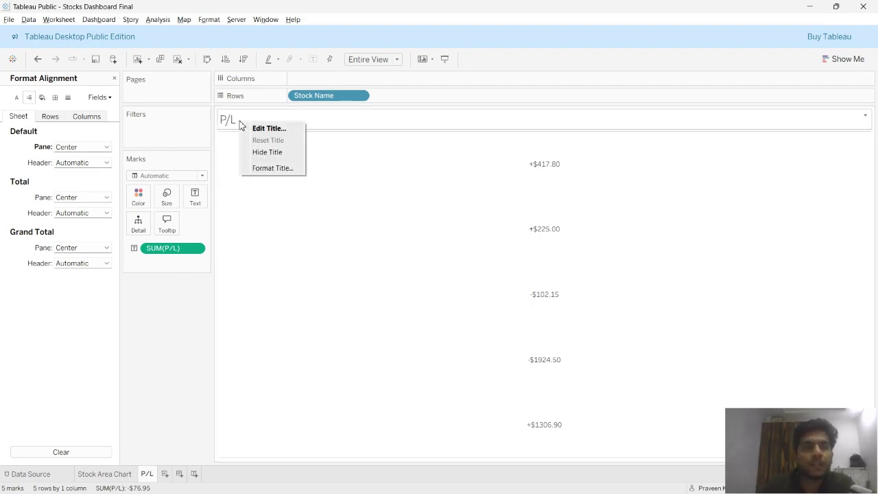
pyautogui.click(267, 153)
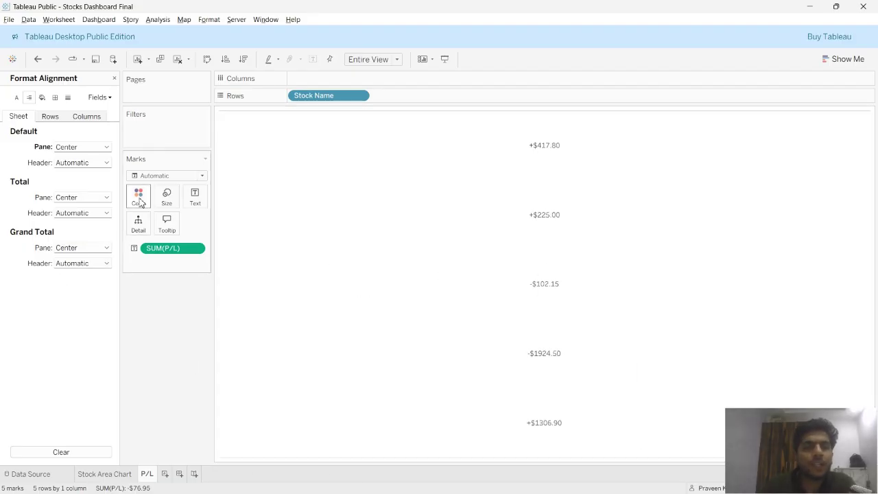
pyautogui.click(114, 78)
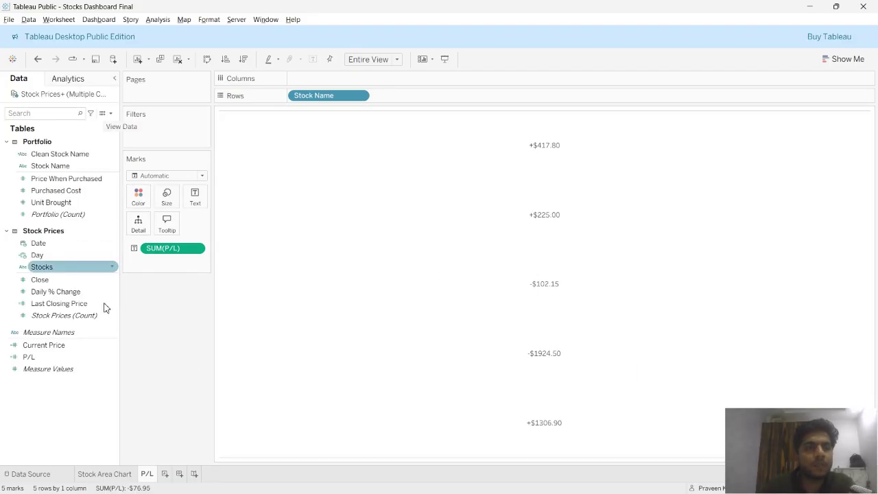
# Color the table values by P/L using the Red-Green Diverging palette
pyautogui.click(48, 356)
pyautogui.moveTo(43, 362); pyautogui.dragTo(139, 201)
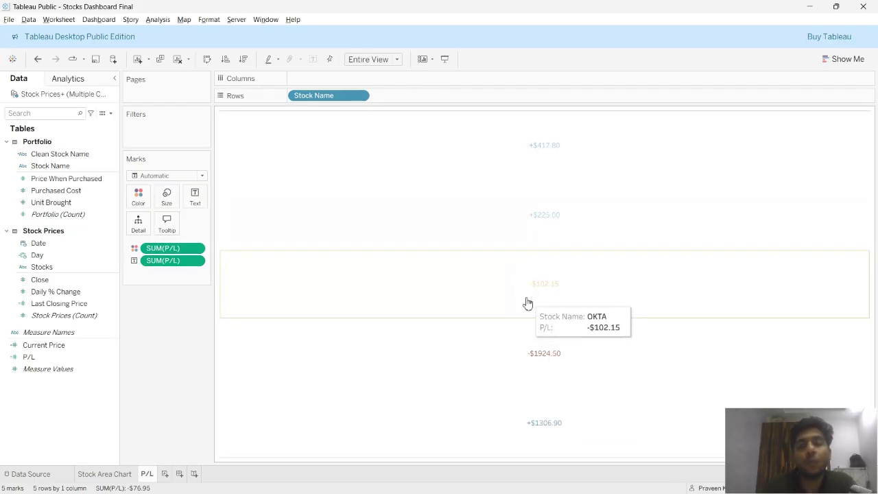
pyautogui.click(138, 199)
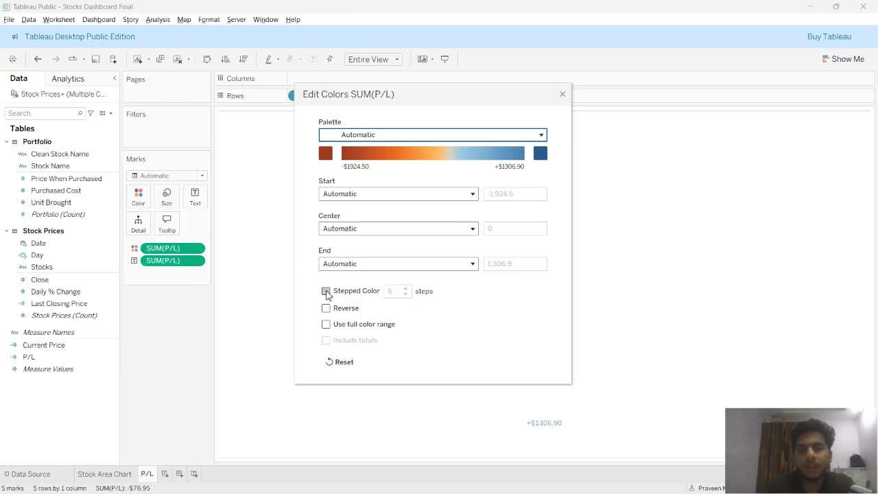
pyautogui.click(541, 136)
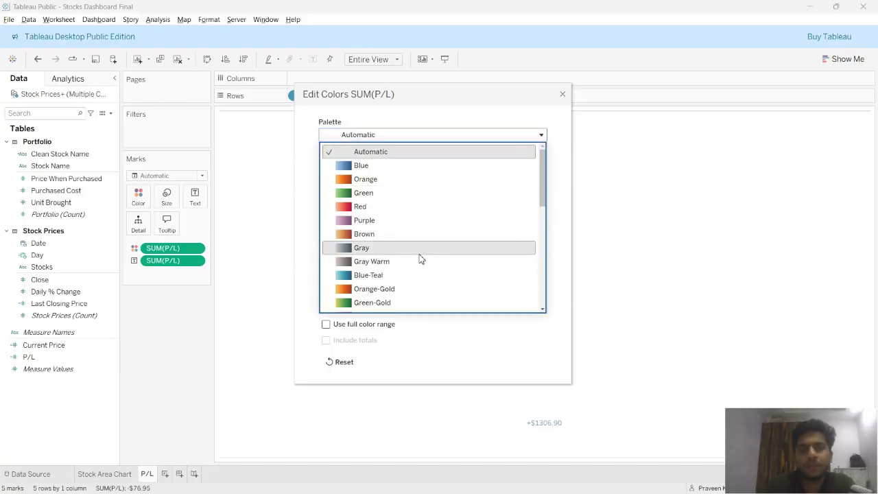
pyautogui.scroll(-2, 419, 258)
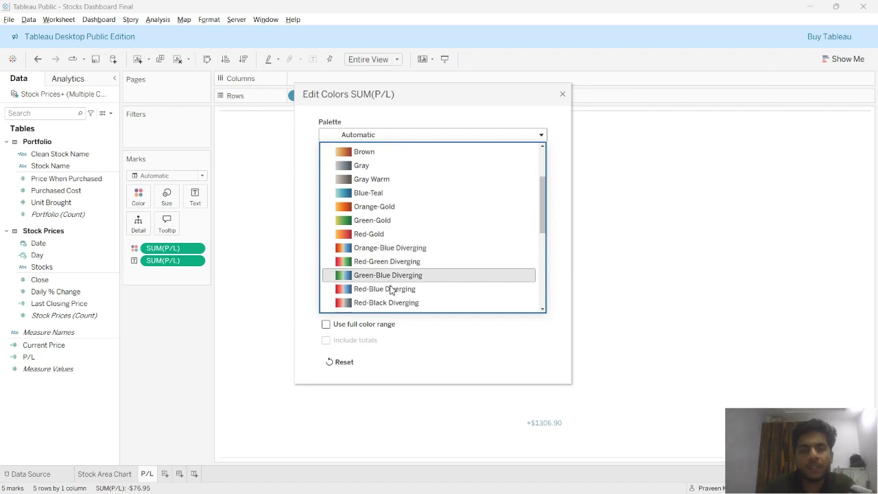
pyautogui.click(392, 267)
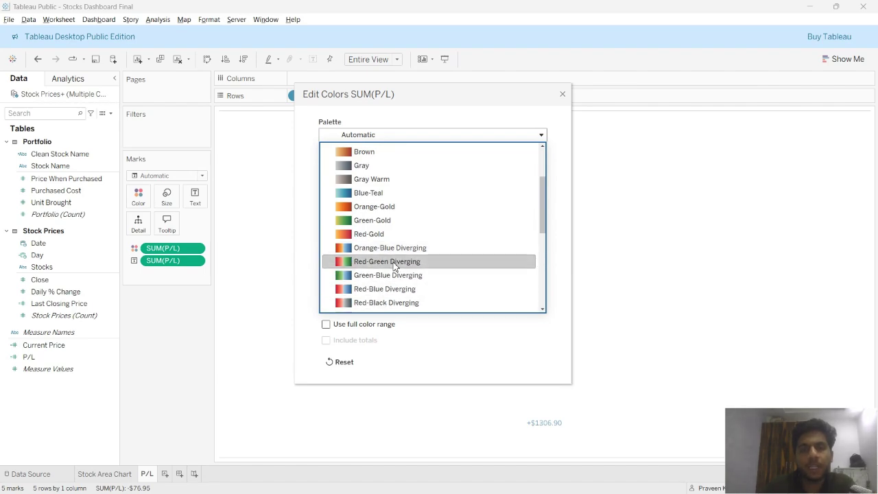
# Turn on stepped color with 2 steps for the P/L colors and close the color settings
pyautogui.click(326, 292)
pyautogui.click(393, 293)
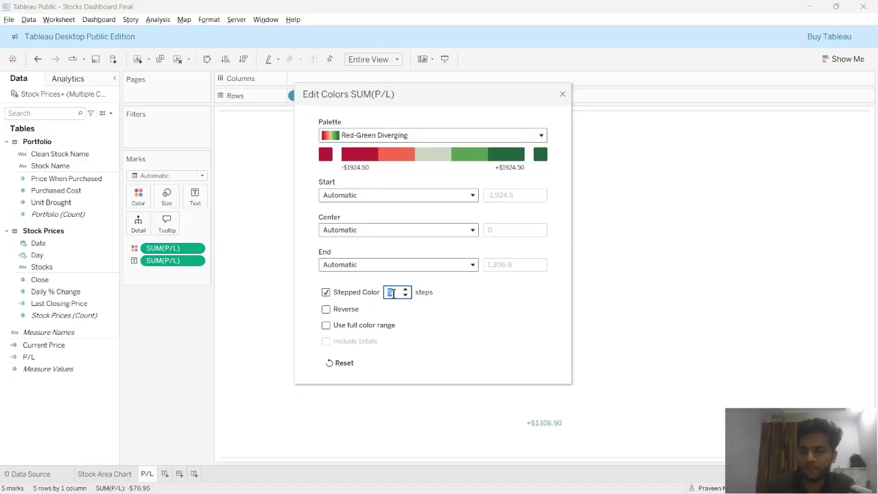
pyautogui.click(512, 317)
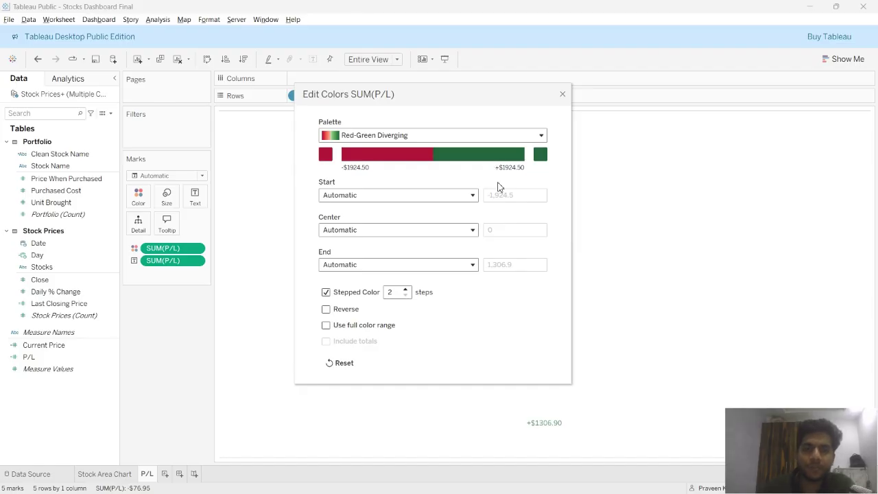
pyautogui.moveTo(421, 101); pyautogui.dragTo(216, 100)
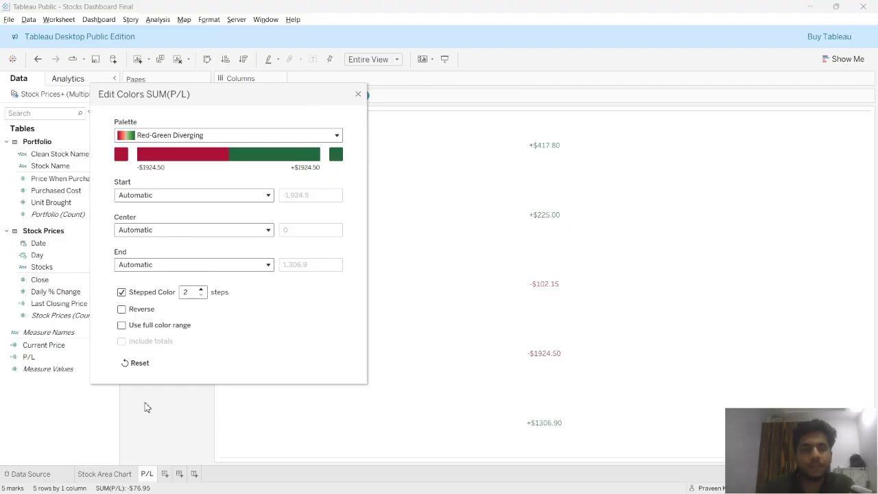
pyautogui.click(359, 94)
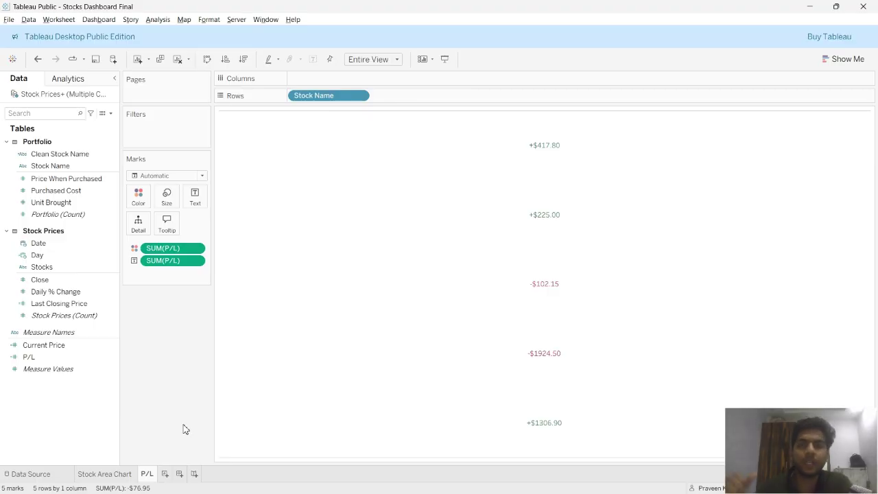
pyautogui.moveTo(499, 210)
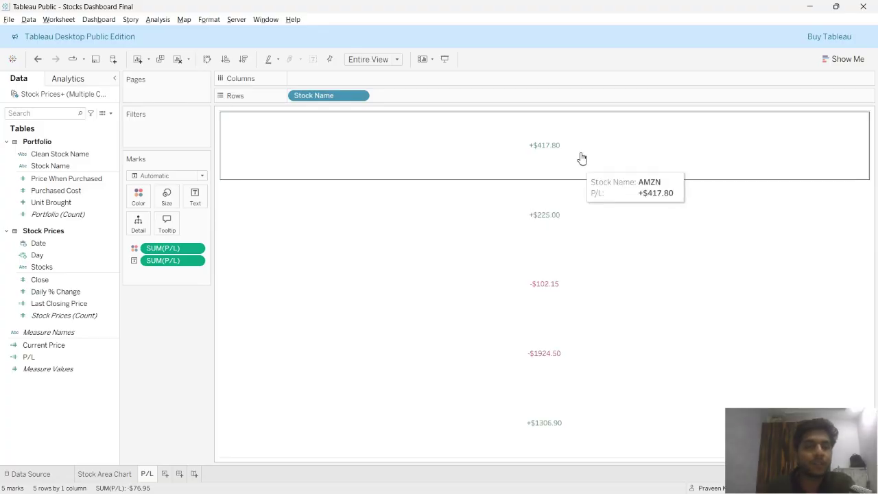
pyautogui.moveTo(542, 433)
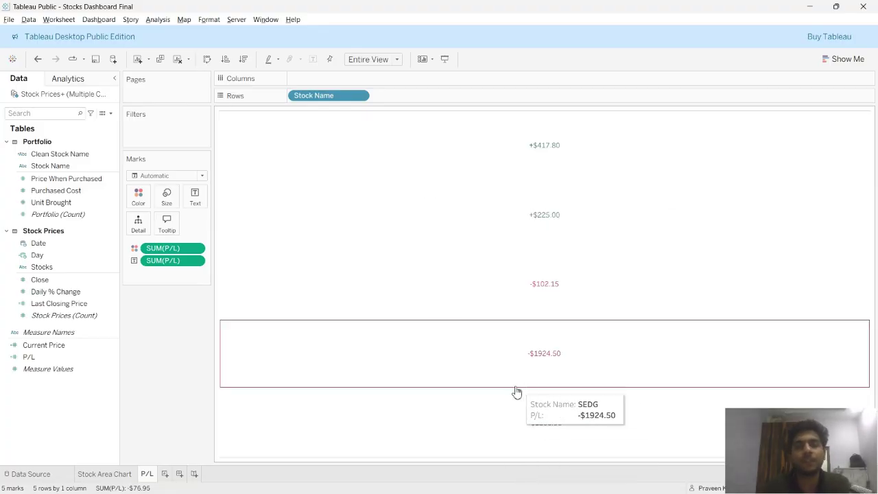